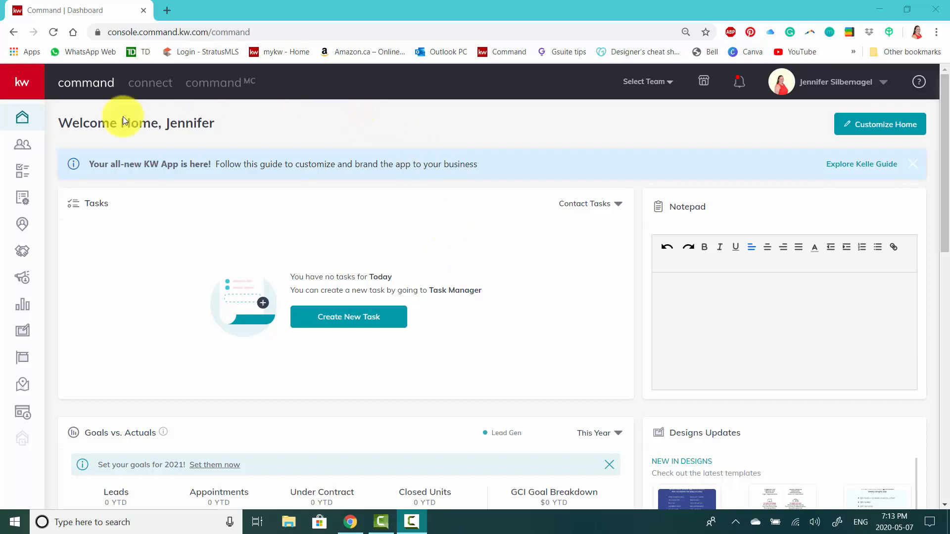
Open the Opportunities page and review the Listings, Buyers and Leases pipelines.
left_click(26, 256)
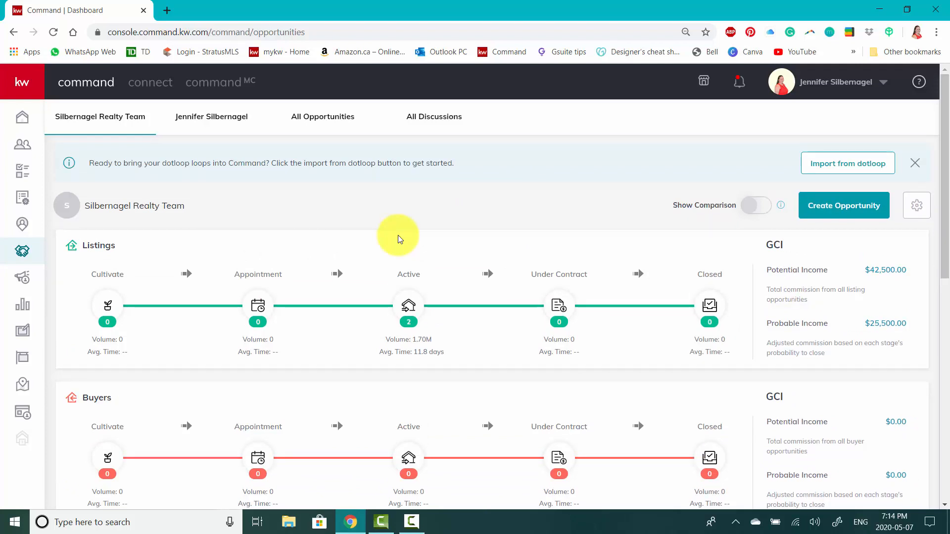
scroll(398, 237, "down", 1)
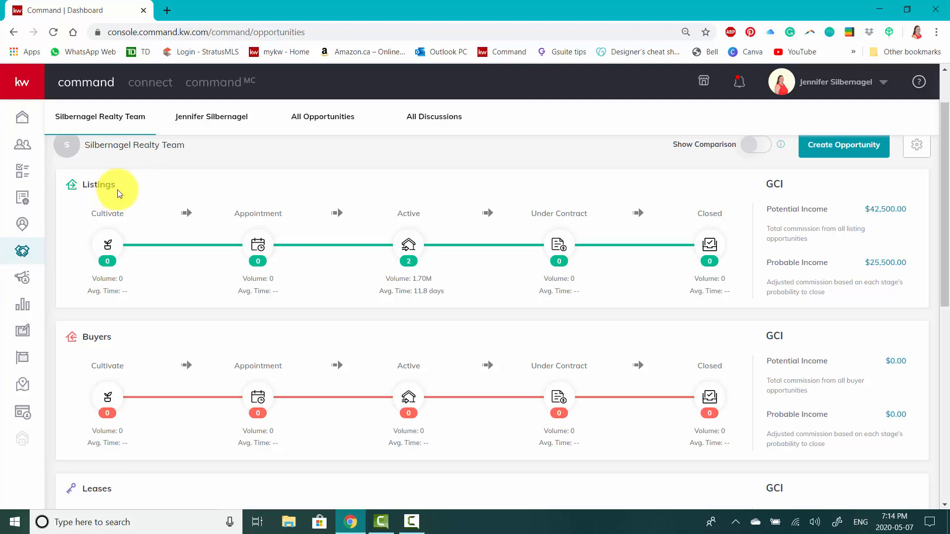
scroll(106, 271, "down", 4)
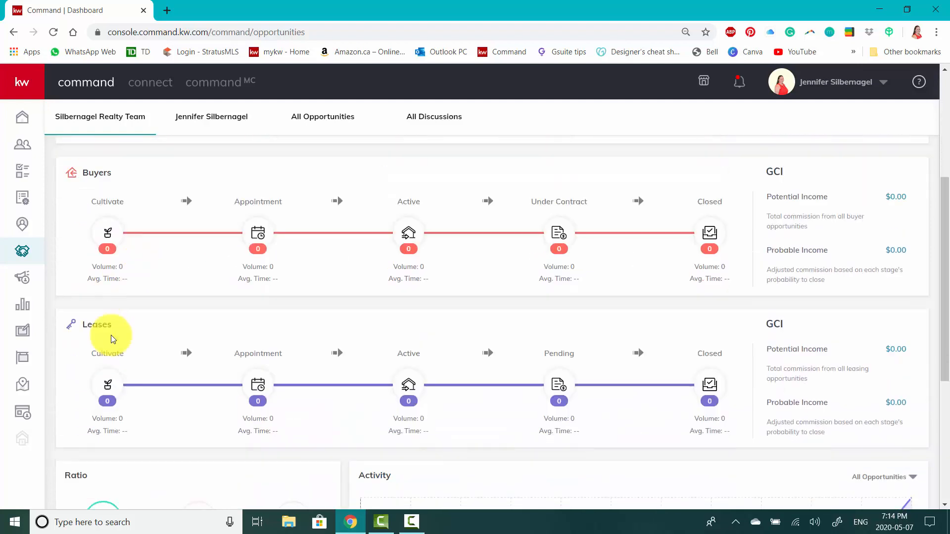
scroll(135, 313, "down", 1)
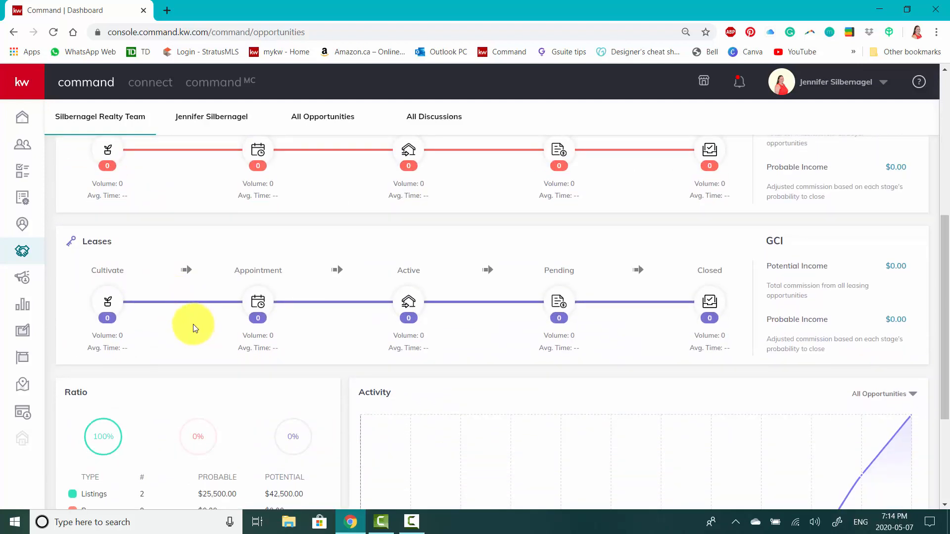
scroll(191, 324, "up", 2)
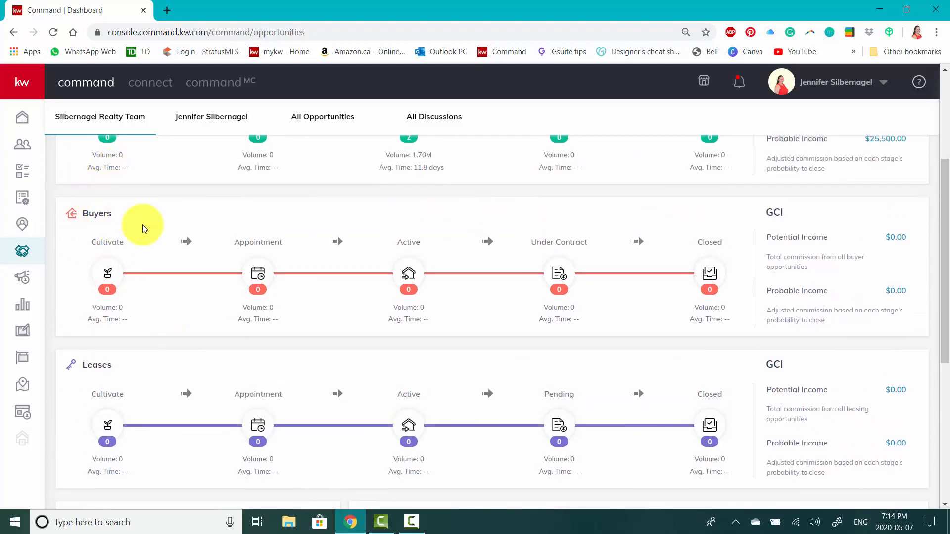
scroll(143, 227, "up", 1)
scroll(156, 225, "up", 1)
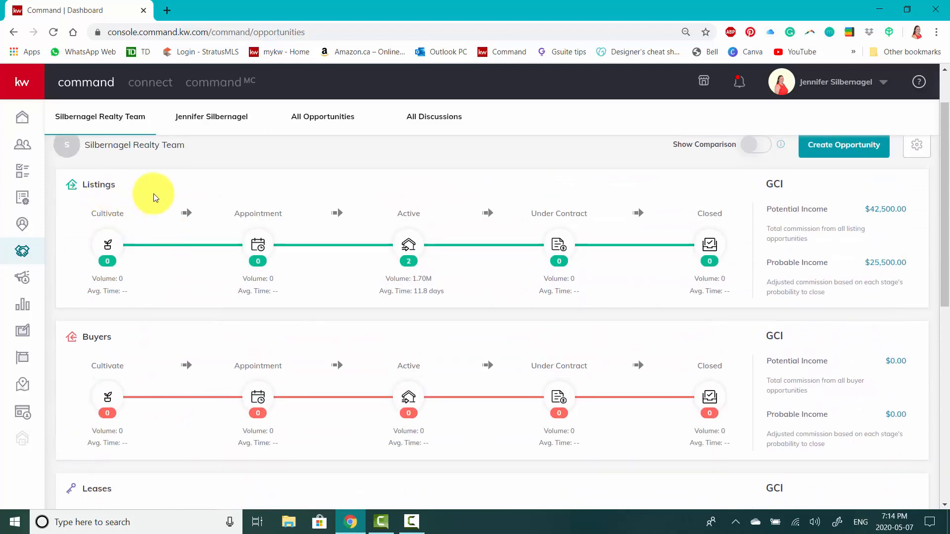
scroll(143, 215, "up", 1)
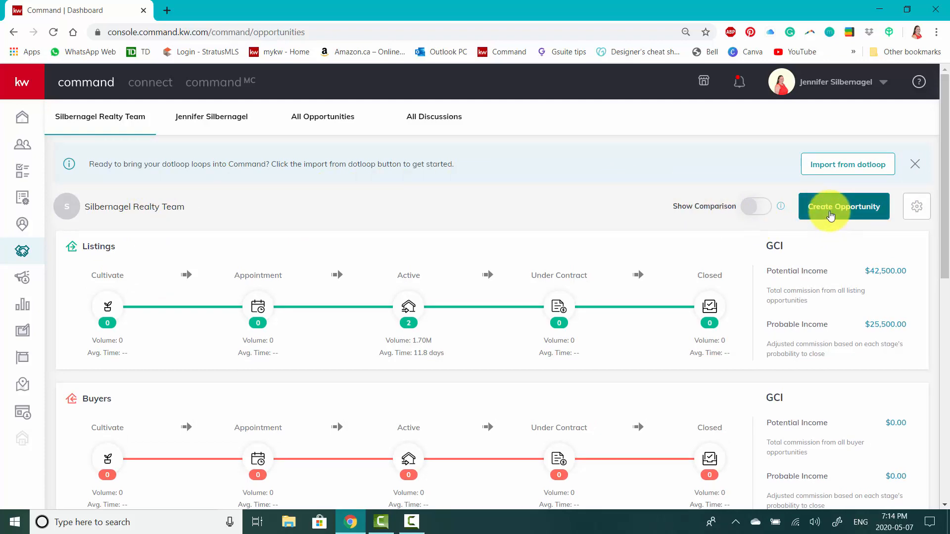
Start a new opportunity with the preset team and owner, and set its opportunity type to Buyer.
left_click(830, 216)
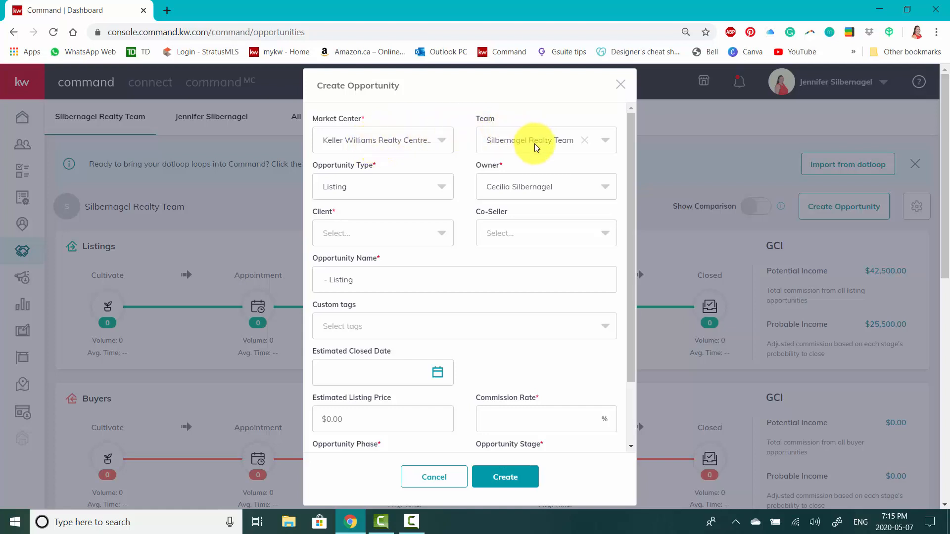
left_click(604, 148)
left_click(524, 170)
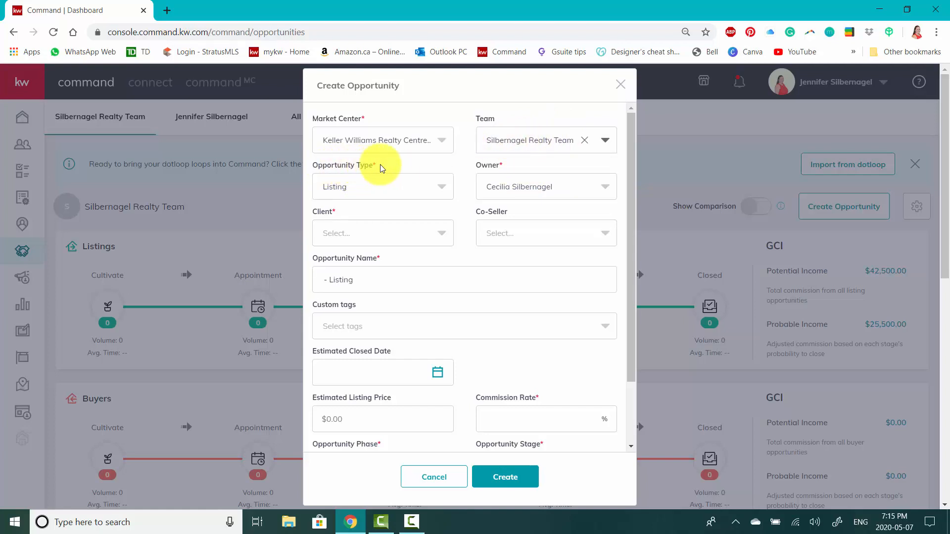
left_click(375, 190)
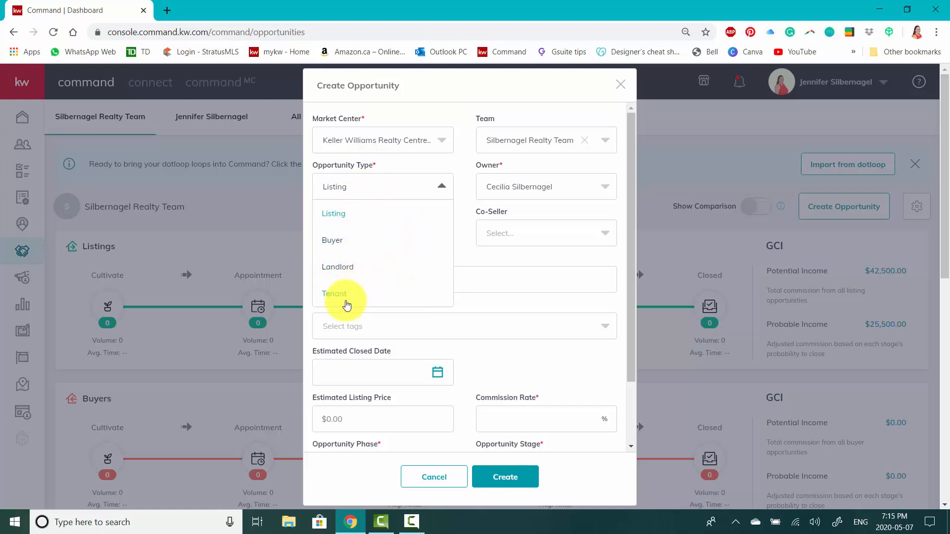
left_click(340, 240)
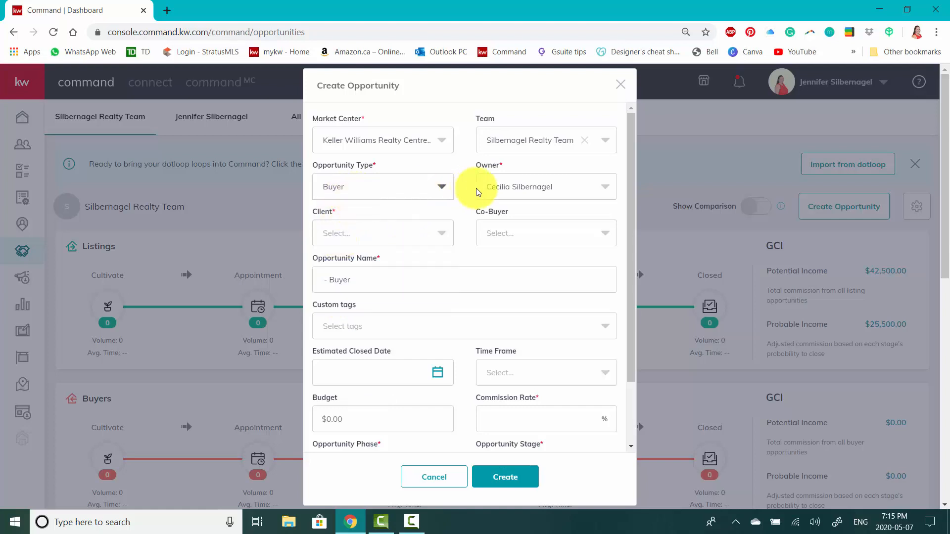
left_click(510, 190)
left_click(510, 189)
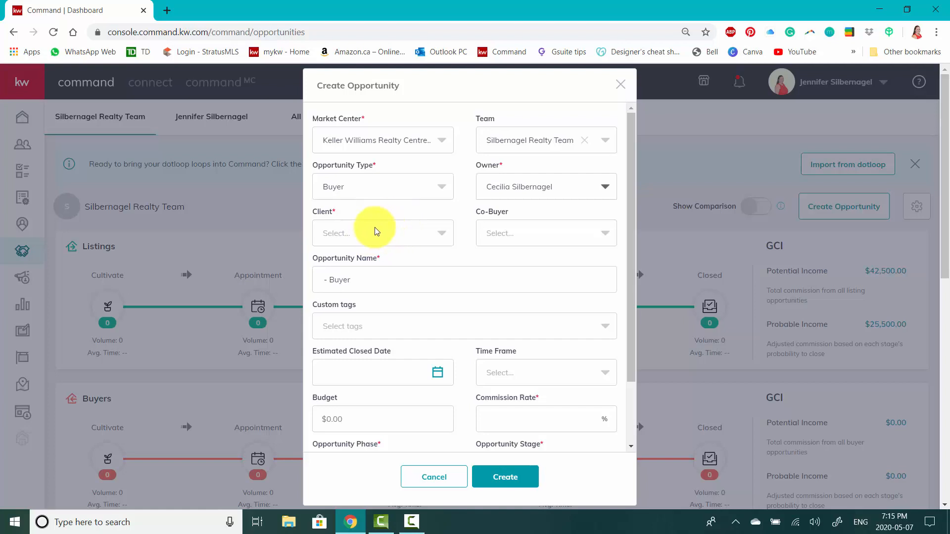
Find the client by name and select the fourth match, and add the client's related contact as co-buyer.
left_click(361, 238)
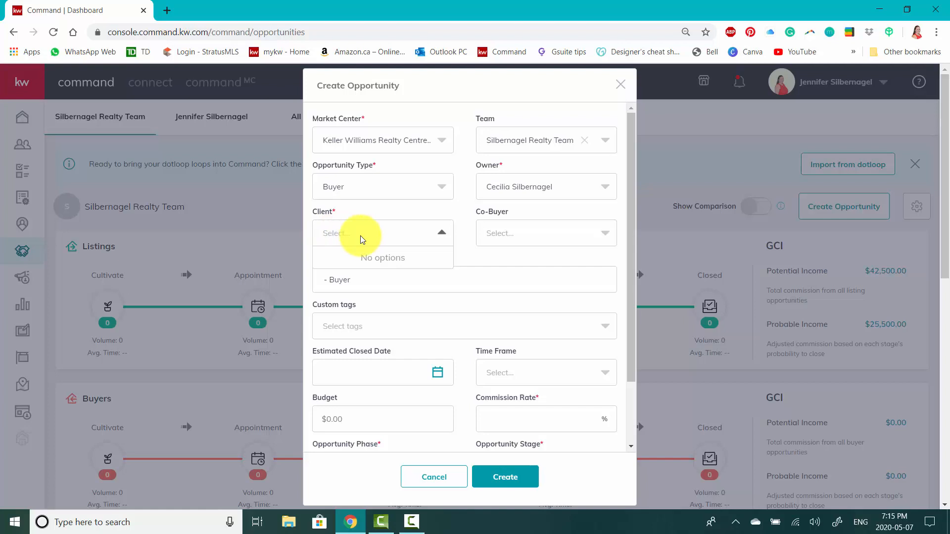
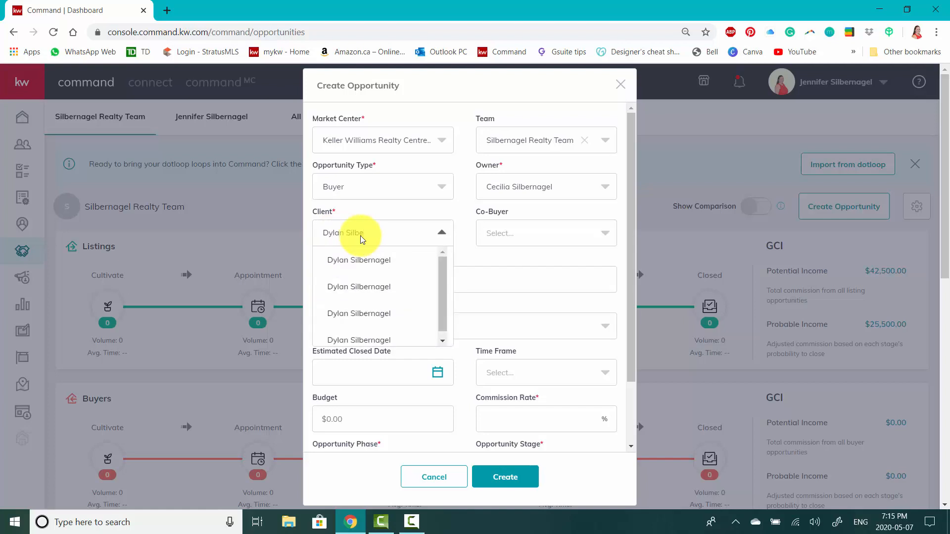
left_click(363, 337)
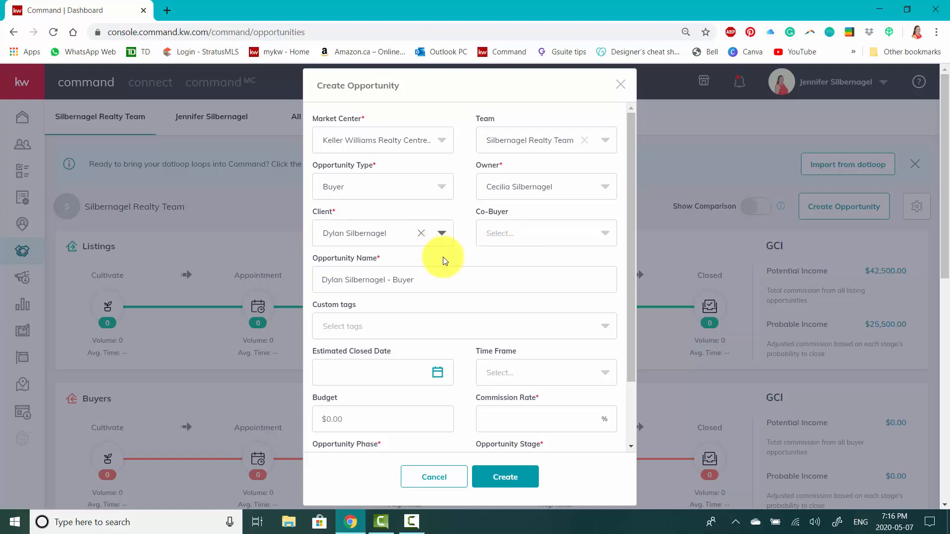
left_click(503, 241)
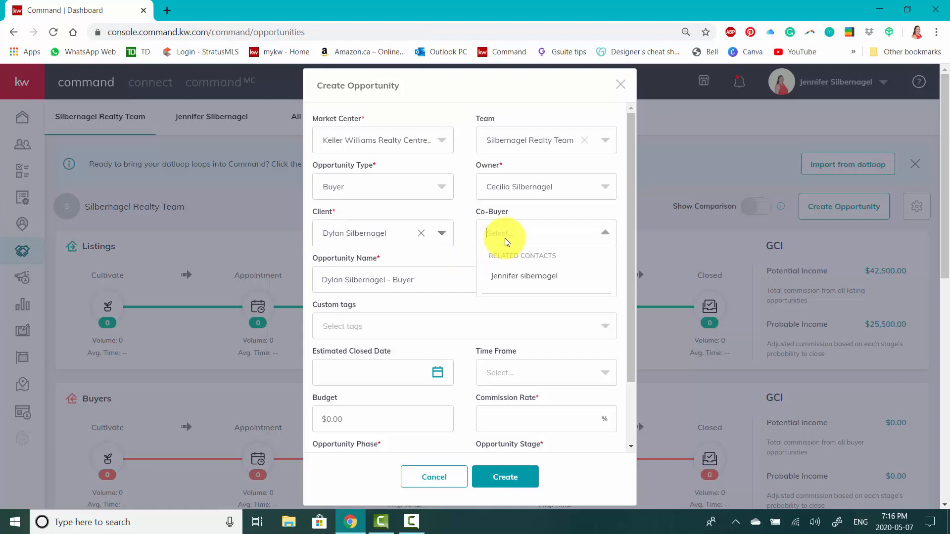
left_click(539, 285)
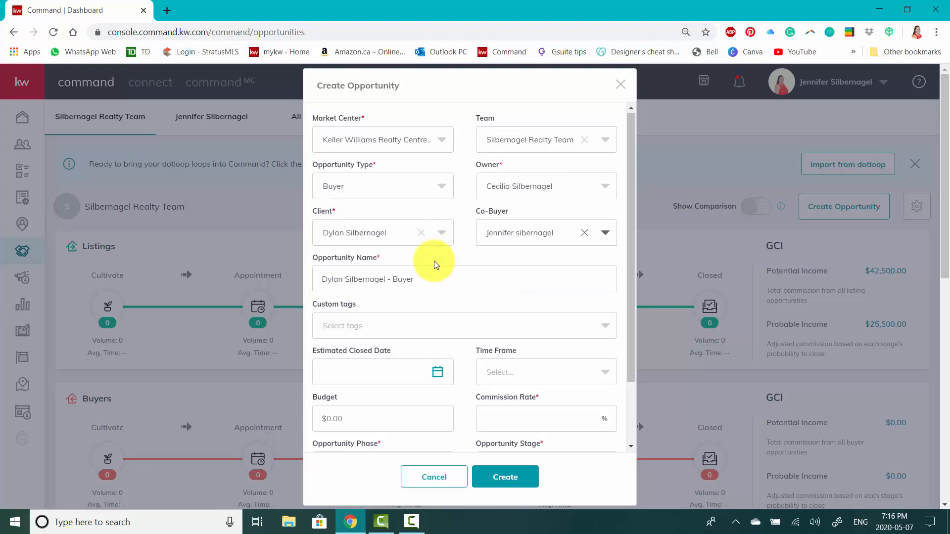
Examine the prefilled opportunity name and the available custom tags without changing either.
scroll(434, 260, "down", 1)
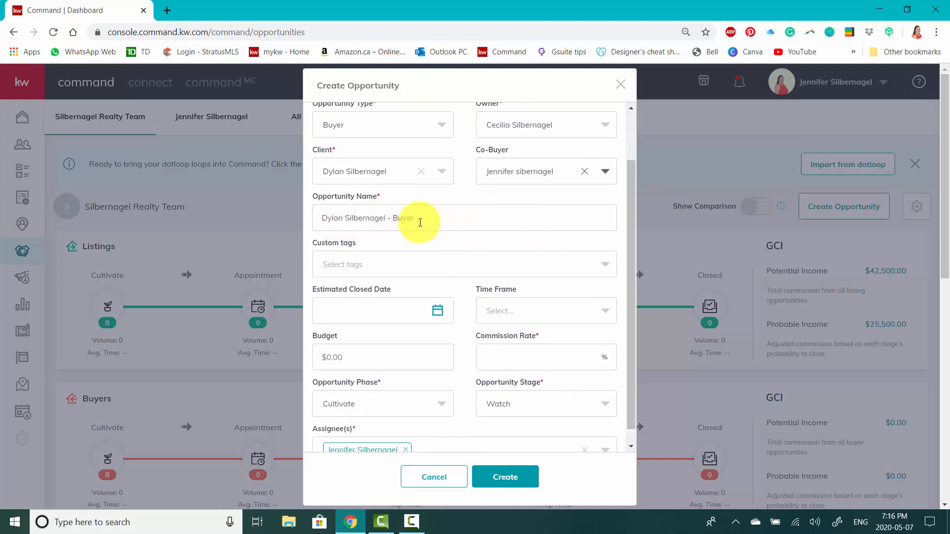
left_click_drag(420, 222, 311, 214)
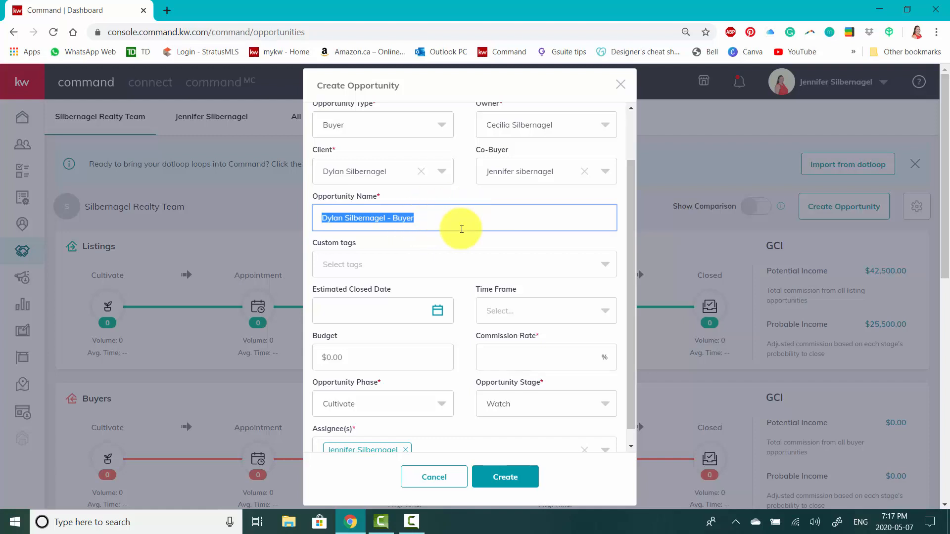
left_click(430, 216)
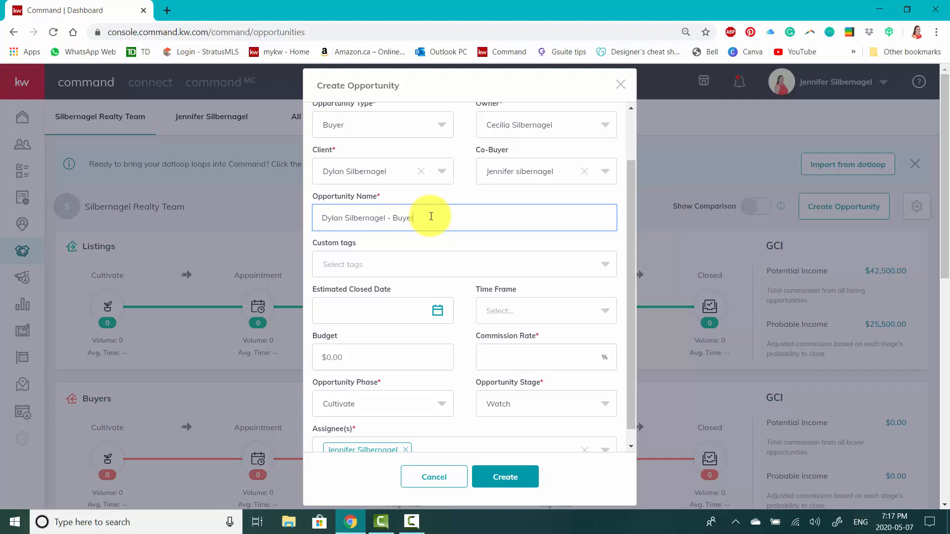
scroll(430, 216, "down", 1)
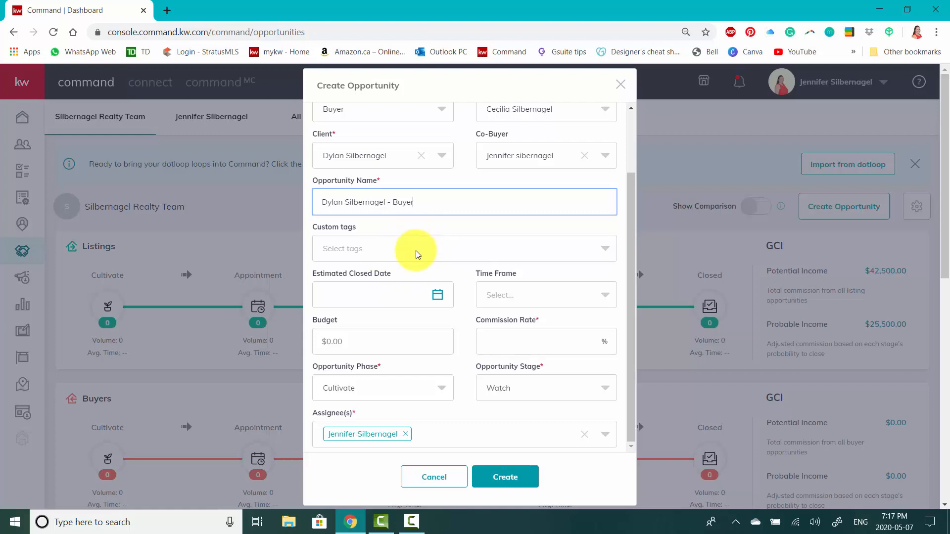
left_click(416, 254)
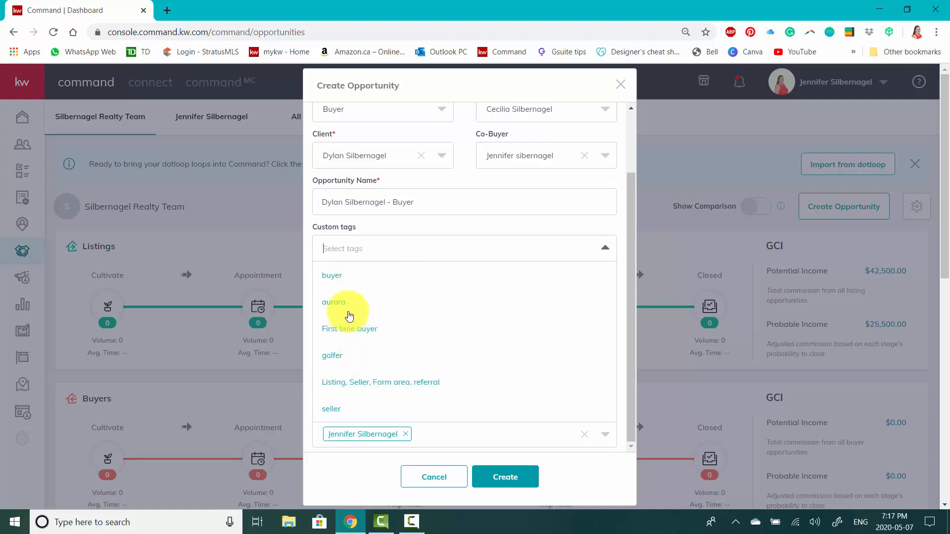
left_click(474, 230)
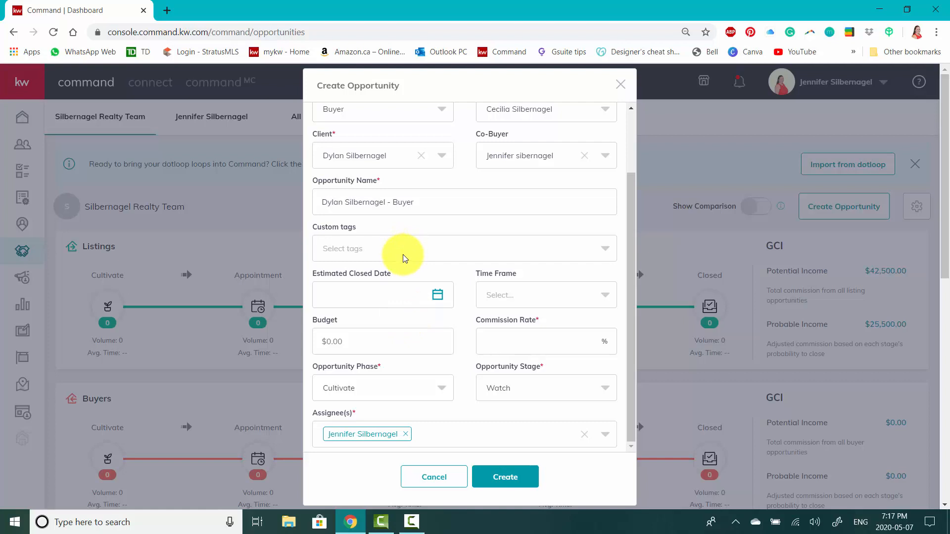
Set the estimated closed date to 8/1/2020 and the time frame to 6 months.
scroll(402, 257, "down", 1)
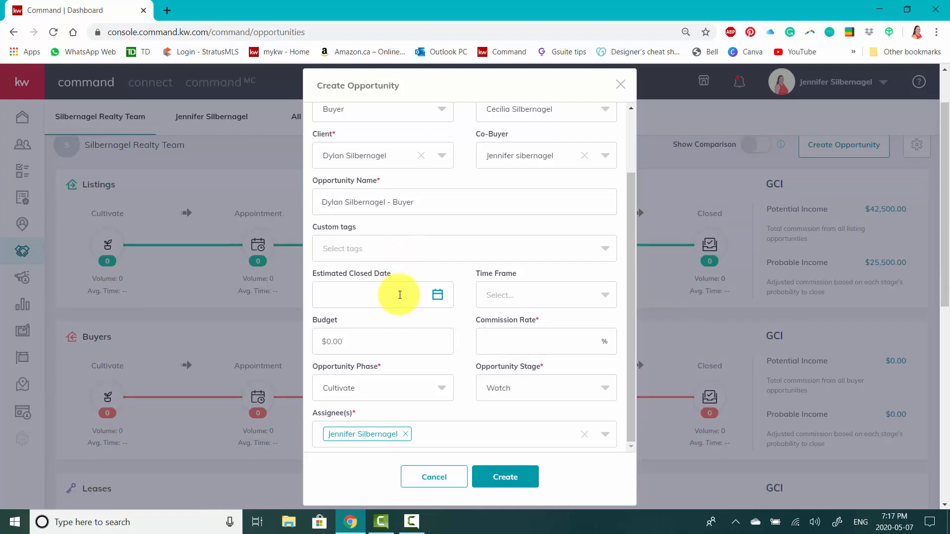
left_click(436, 297)
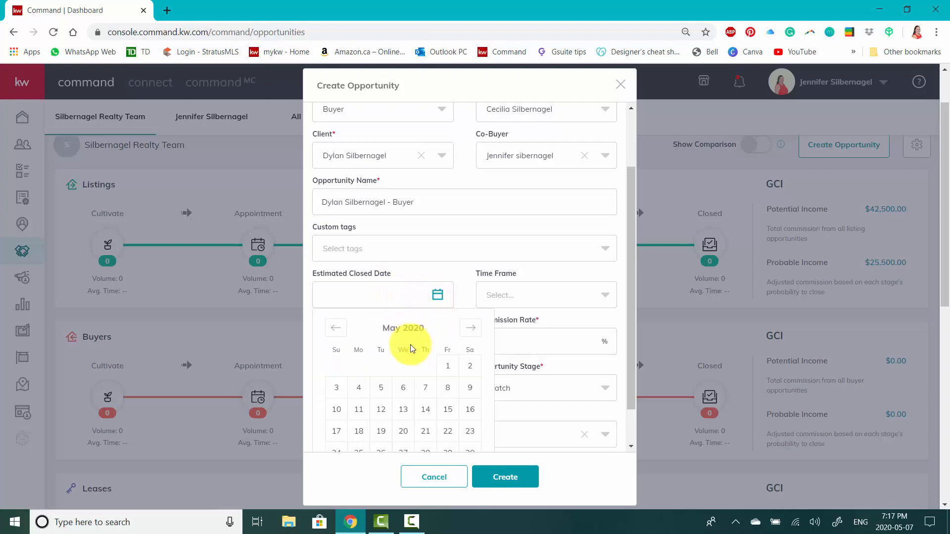
left_click(472, 328)
left_click(471, 329)
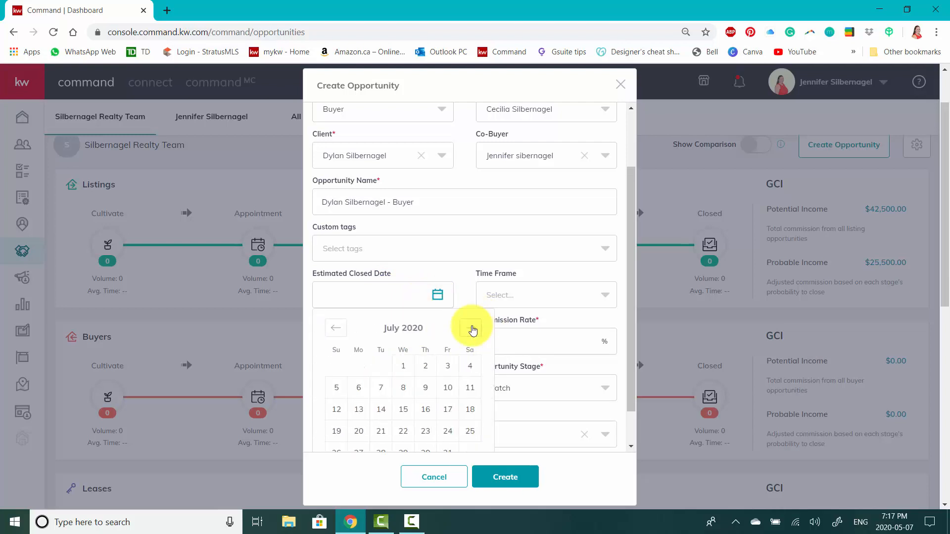
left_click(471, 328)
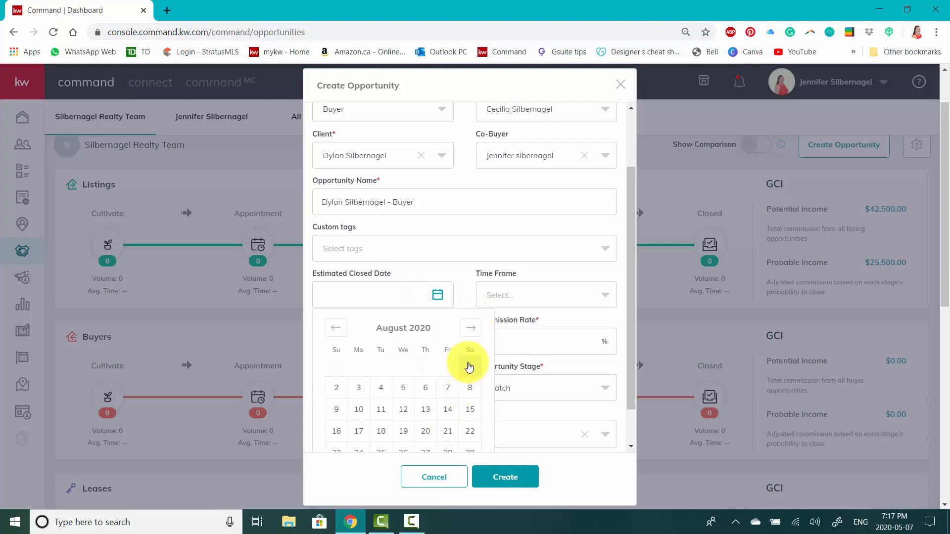
left_click(469, 367)
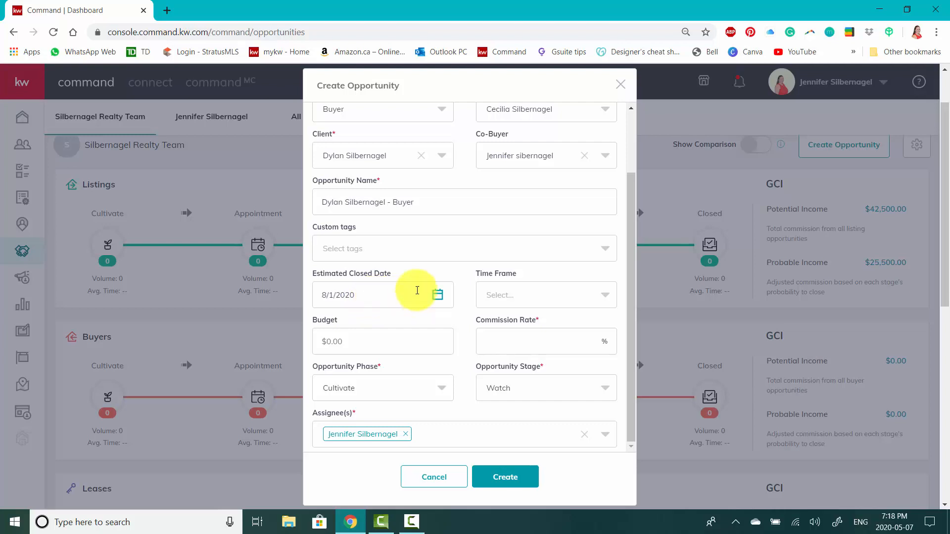
left_click(501, 298)
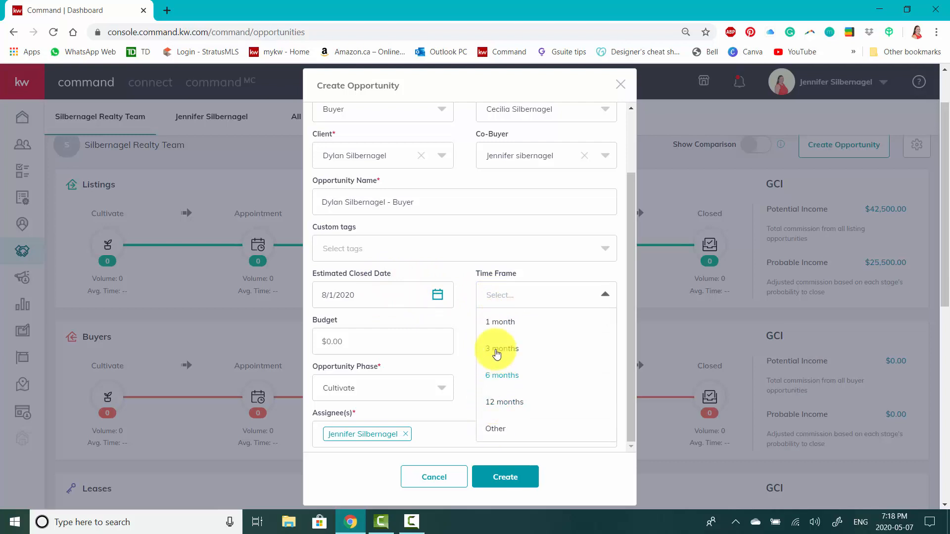
left_click(500, 376)
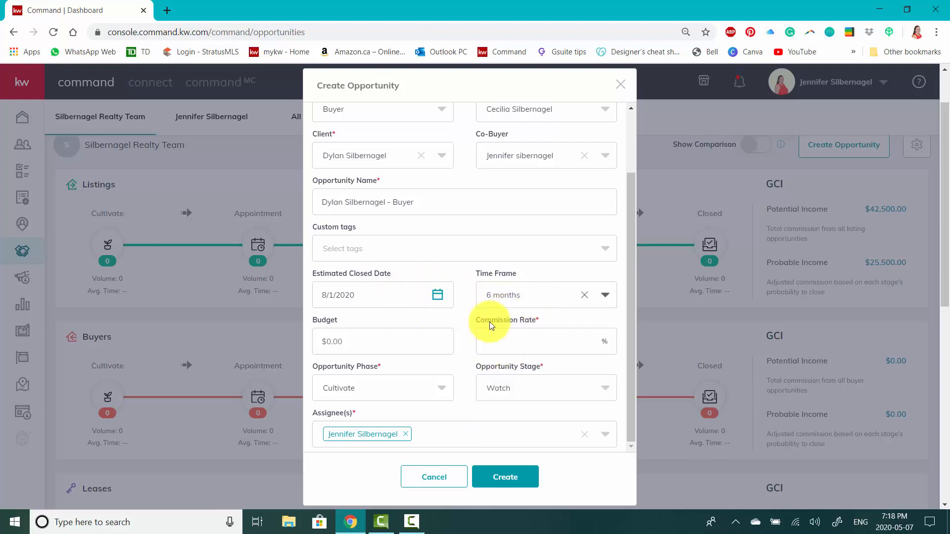
Set the opportunity's budget to $1,100,000 and its commission rate to 2.5%.
left_click(408, 340)
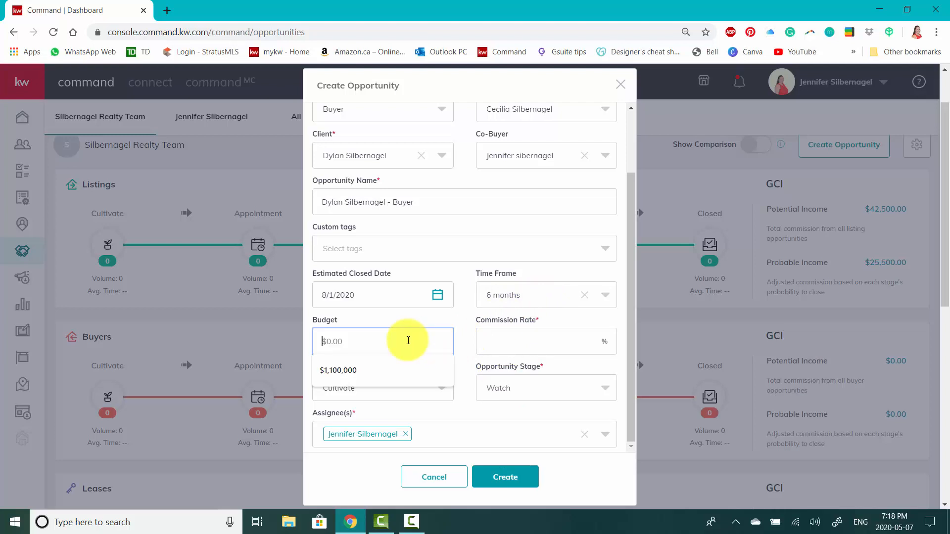
left_click(358, 373)
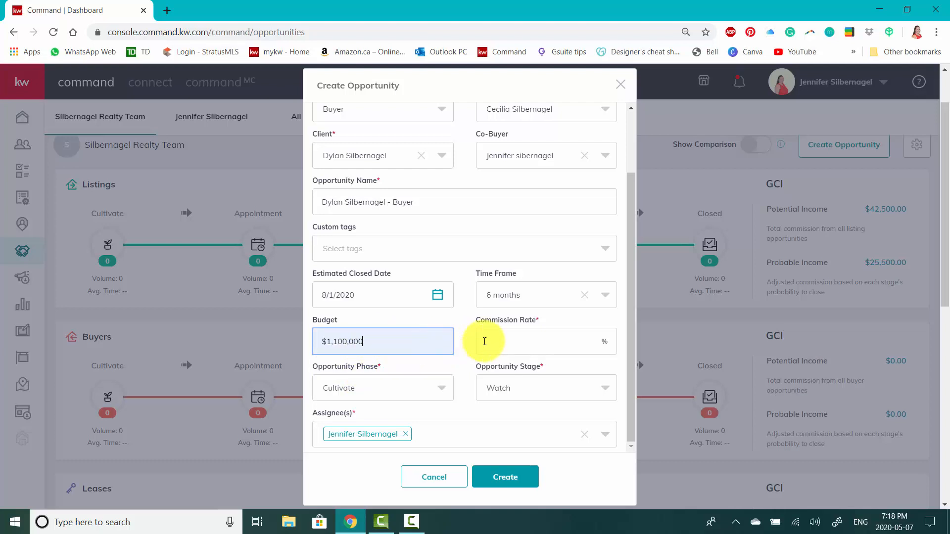
left_click(523, 333)
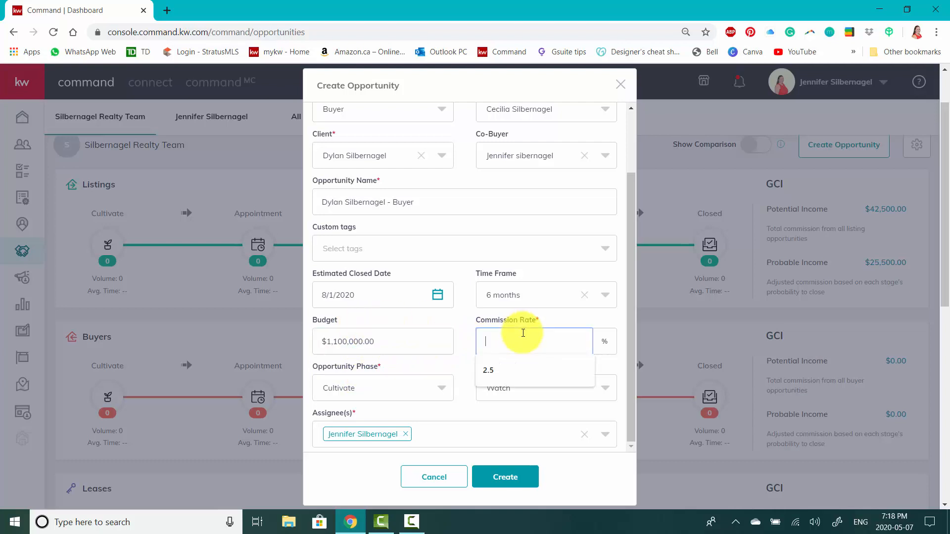
left_click(493, 367)
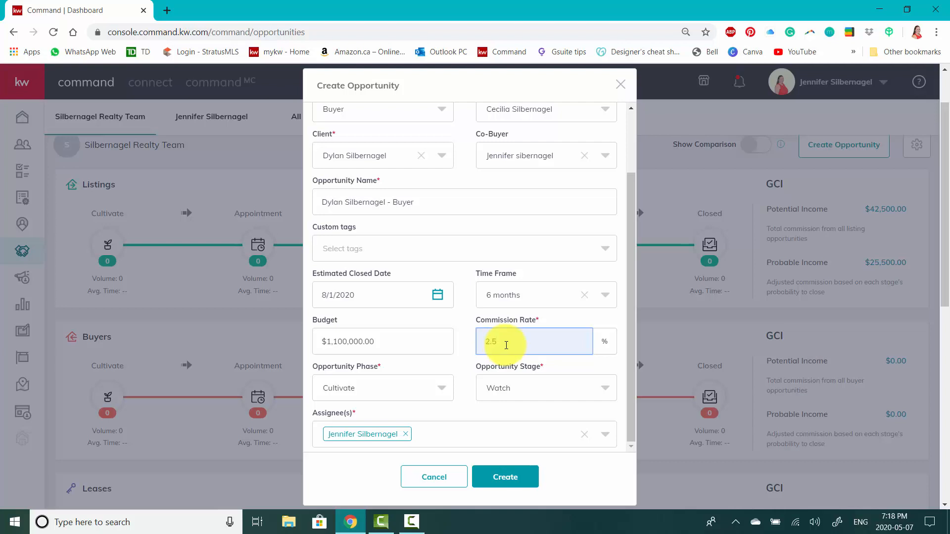
scroll(507, 345, "down", 1)
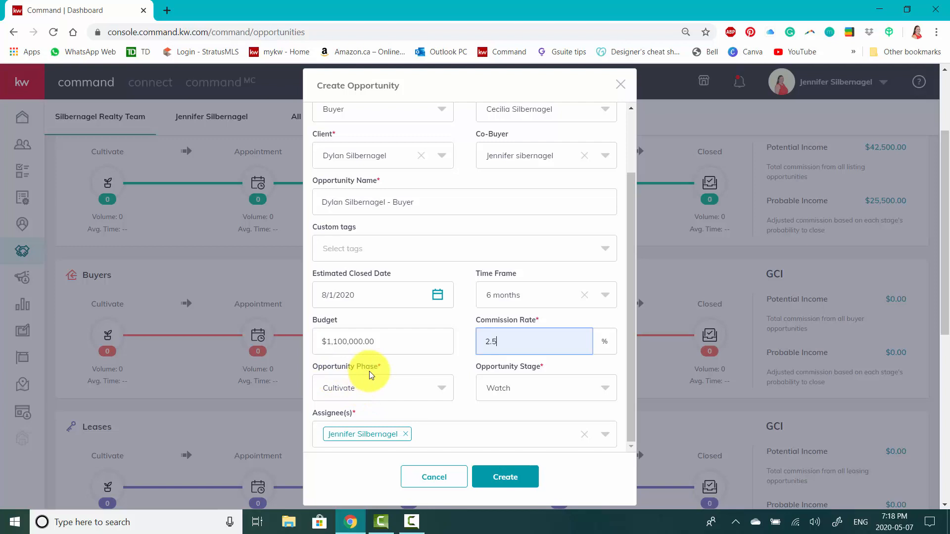
Choose the Cultivate phase and the Hot stage for the opportunity, and create it.
left_click(395, 390)
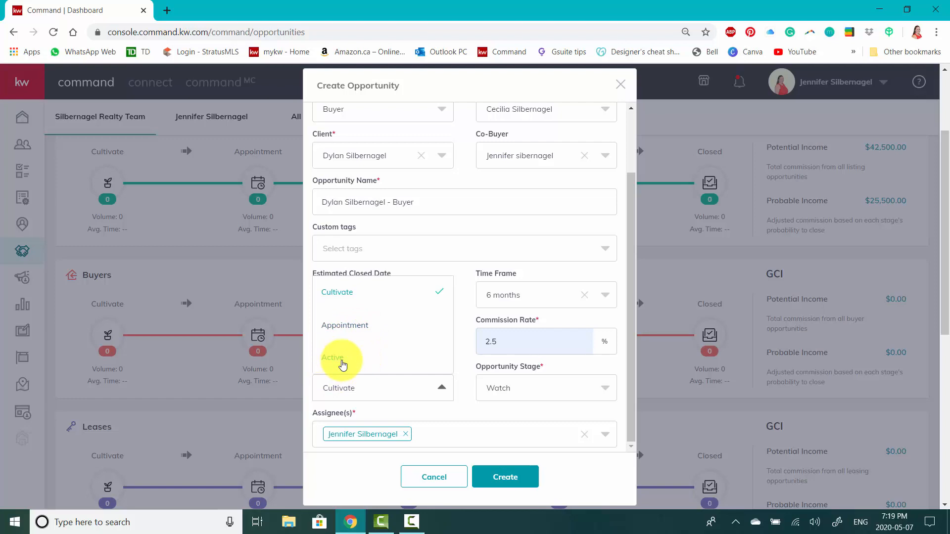
left_click(348, 297)
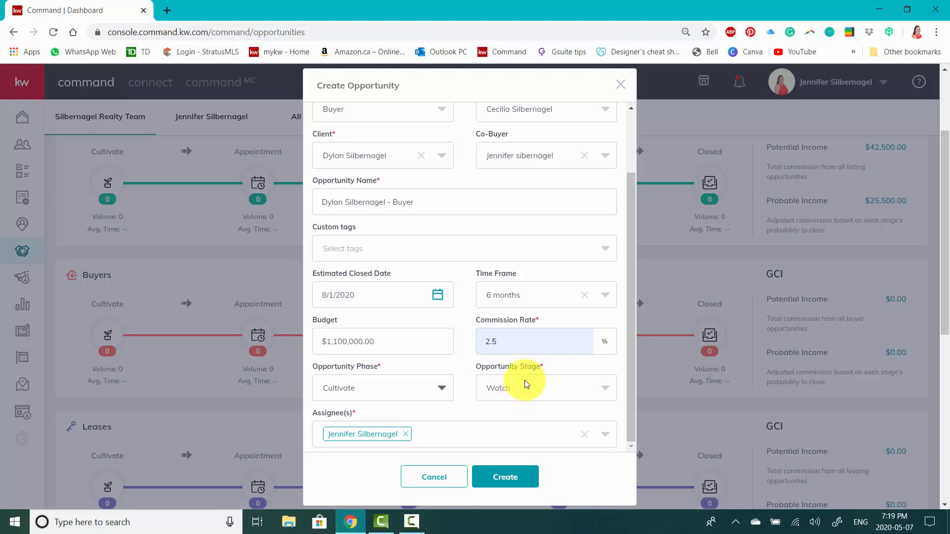
left_click(537, 386)
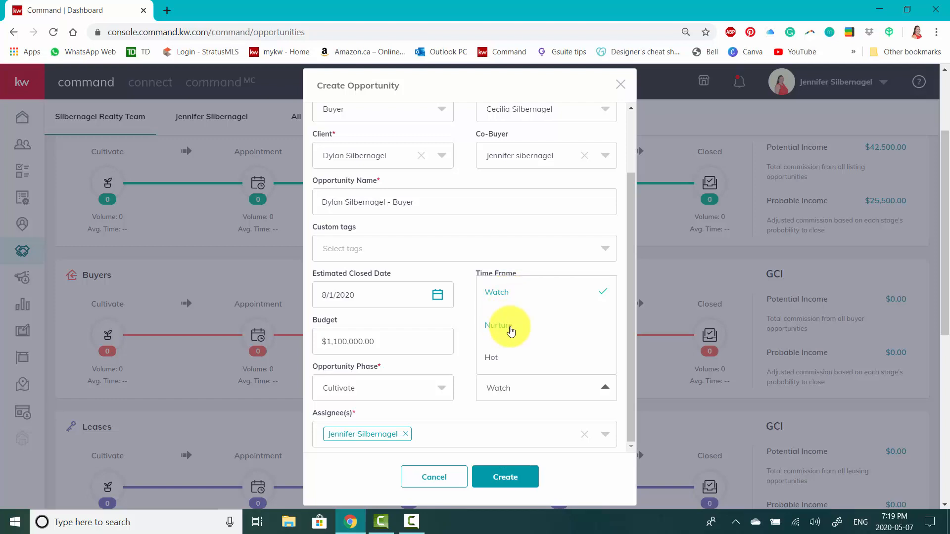
left_click(497, 358)
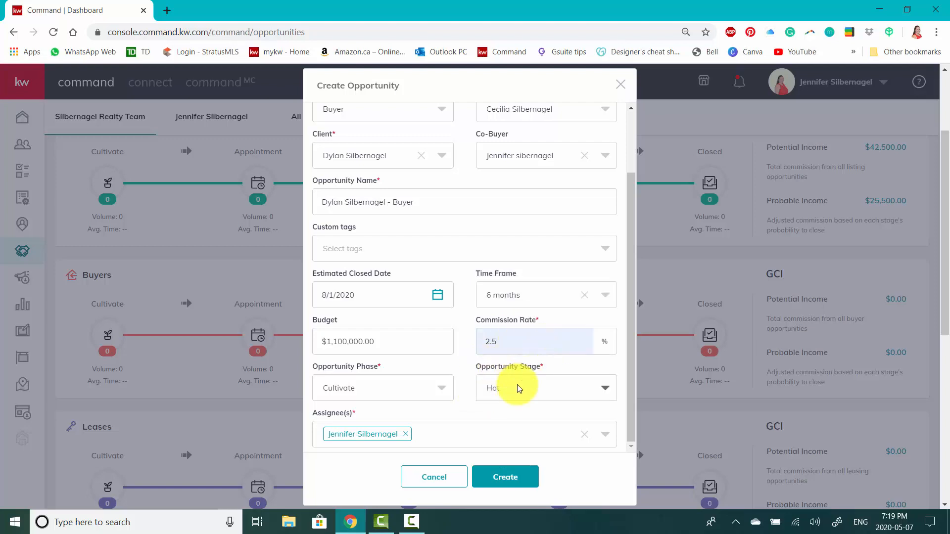
scroll(518, 387, "down", 1)
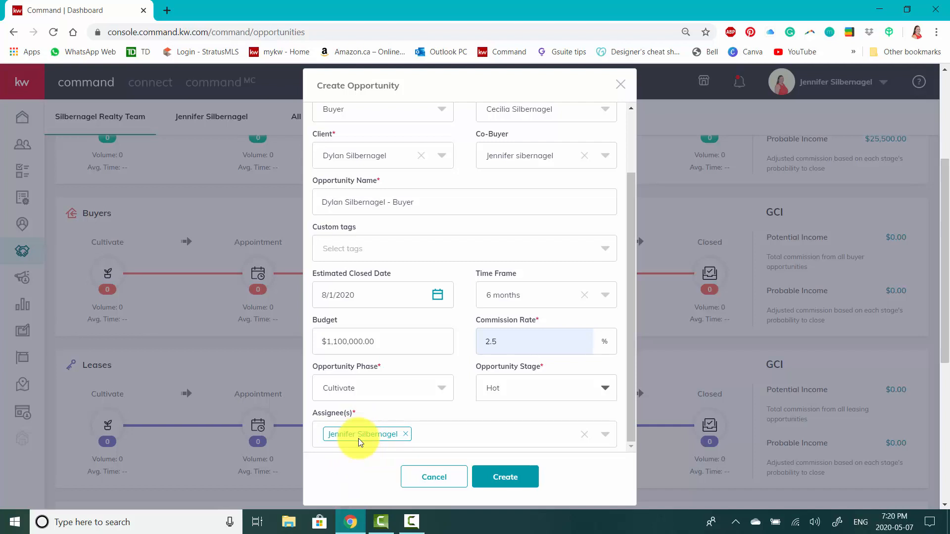
scroll(499, 389, "down", 3)
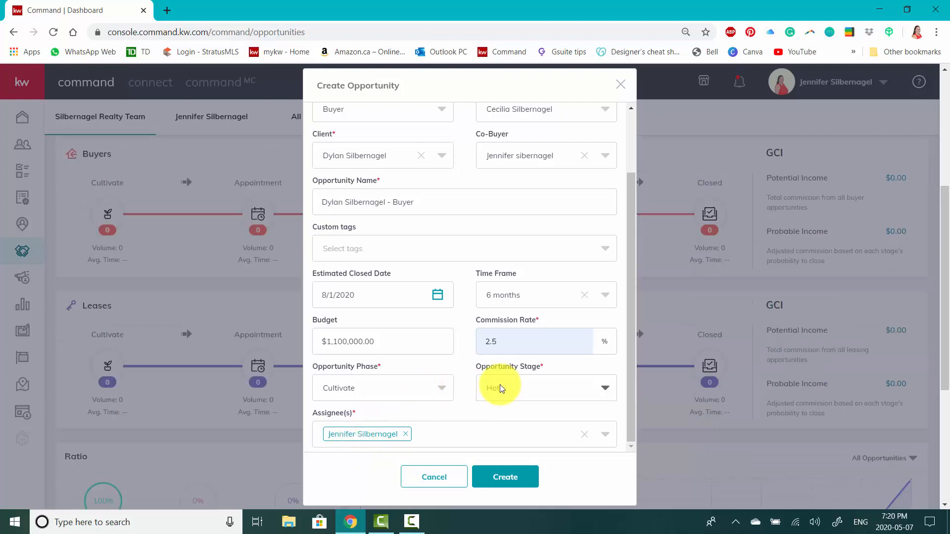
left_click(516, 486)
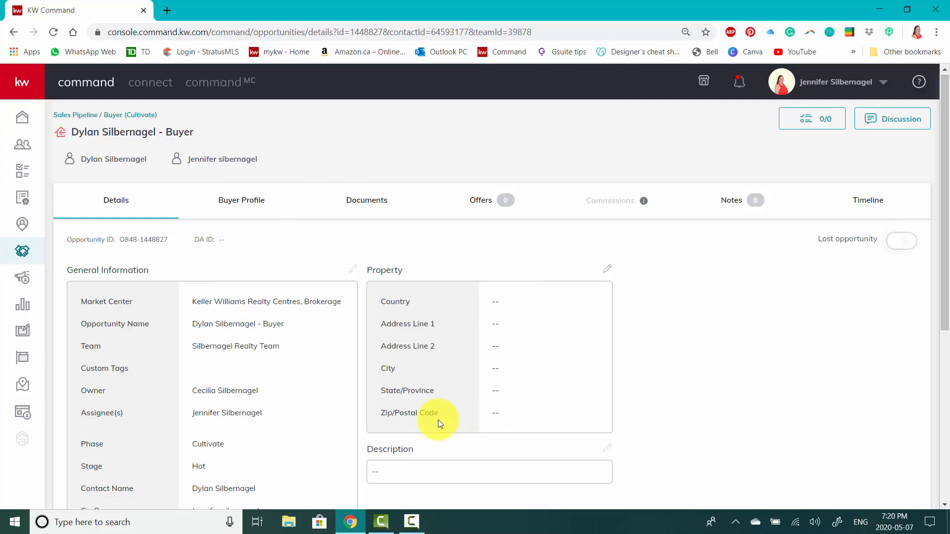
Examine the new opportunity's general information, dates, budget, property and description, plus its general information edit form, and close the form without changes.
scroll(438, 420, "down", 1)
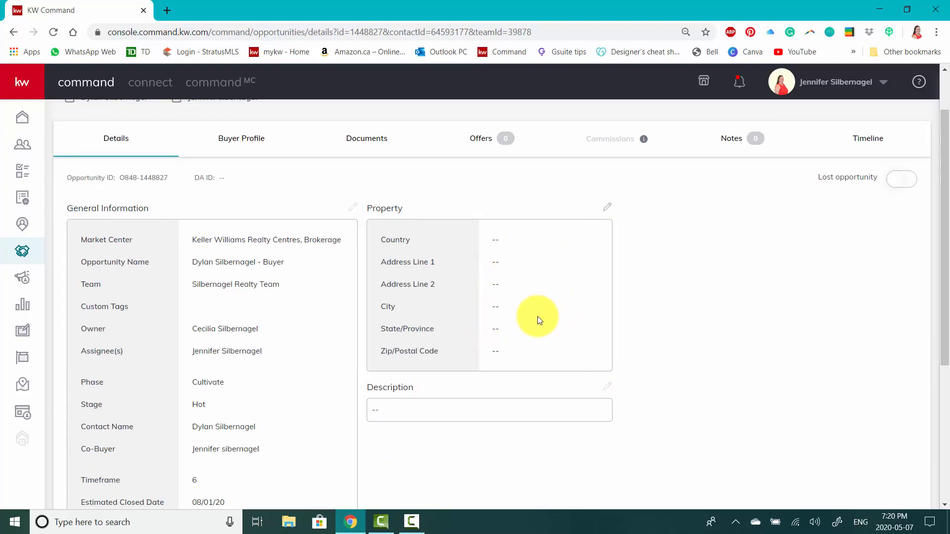
scroll(520, 329, "down", 1)
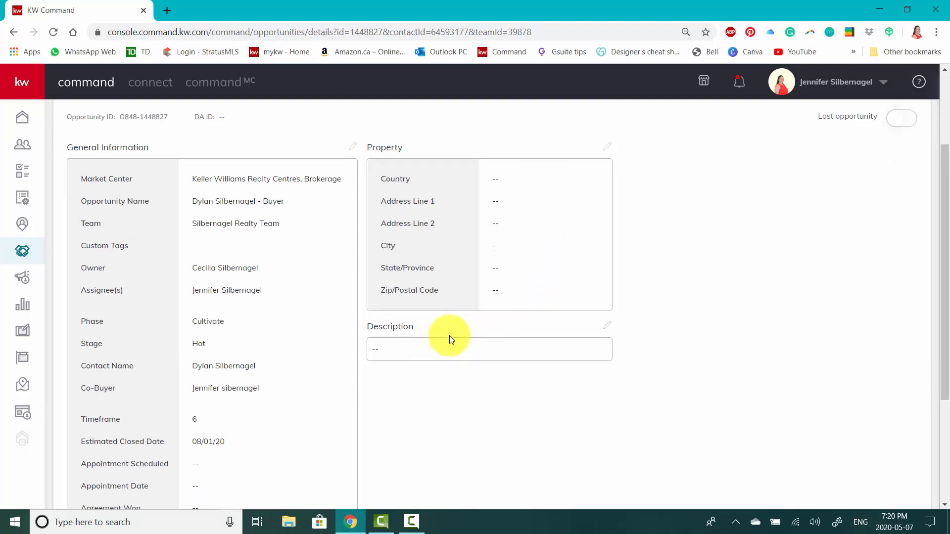
scroll(257, 389, "down", 2)
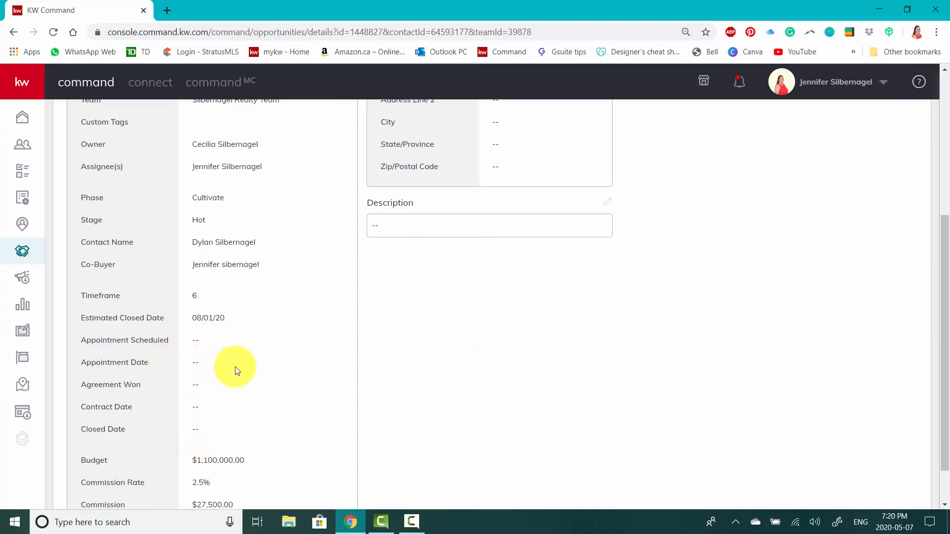
scroll(233, 366, "down", 1)
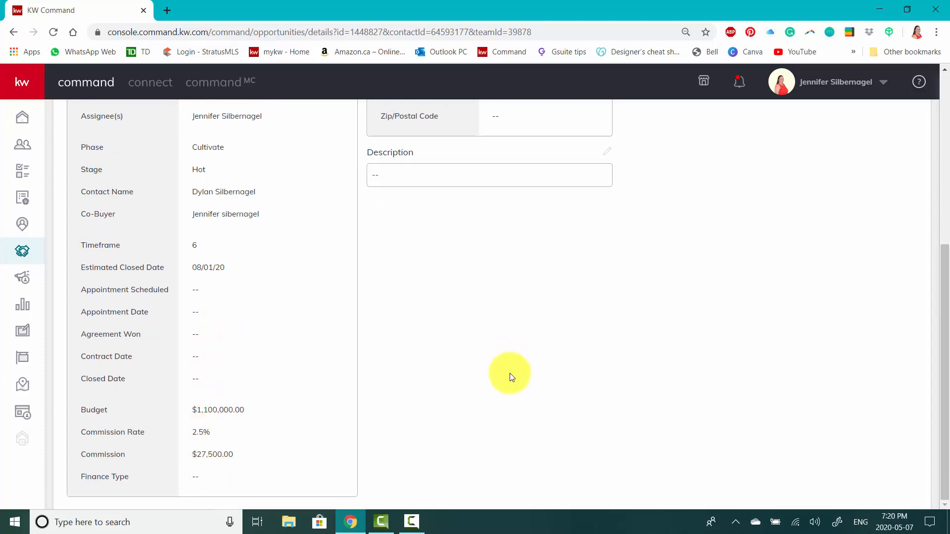
scroll(511, 376, "up", 1)
scroll(509, 378, "up", 1)
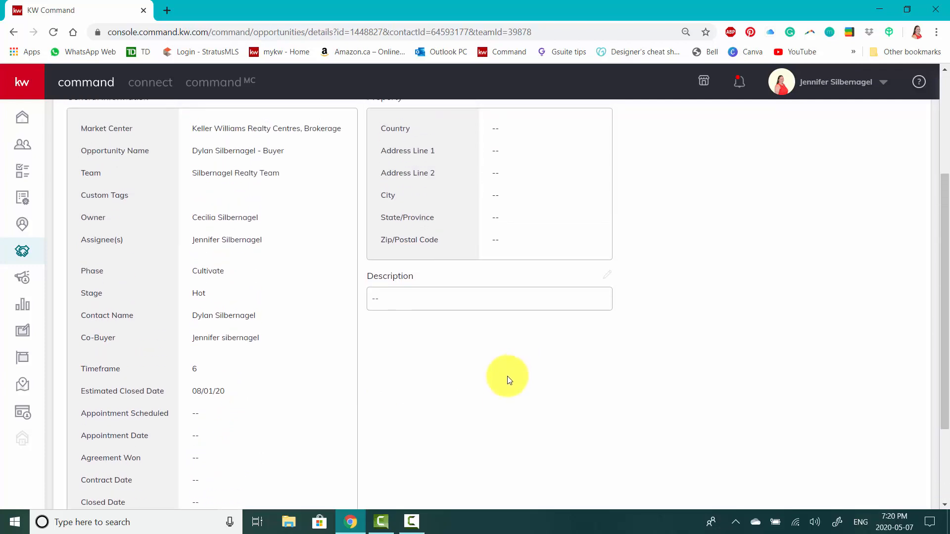
scroll(508, 380, "up", 1)
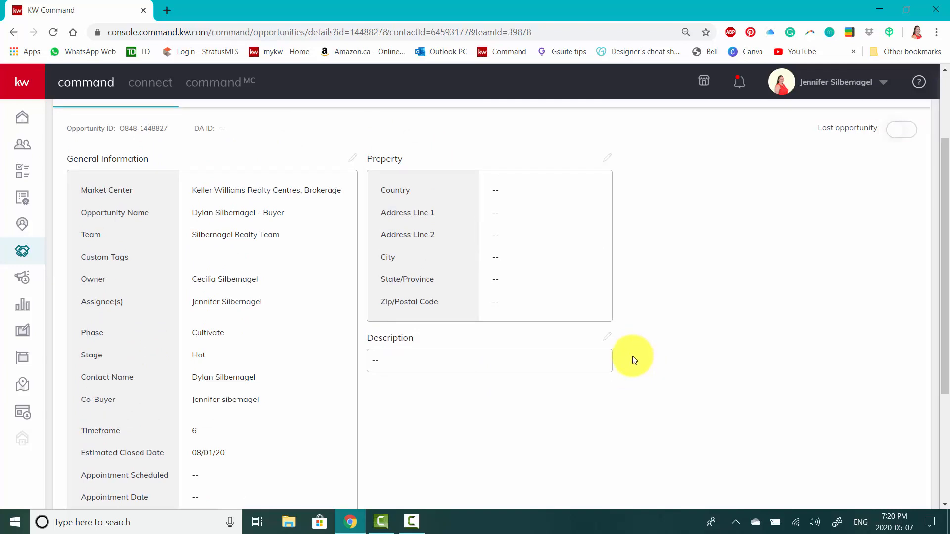
scroll(635, 356, "up", 2)
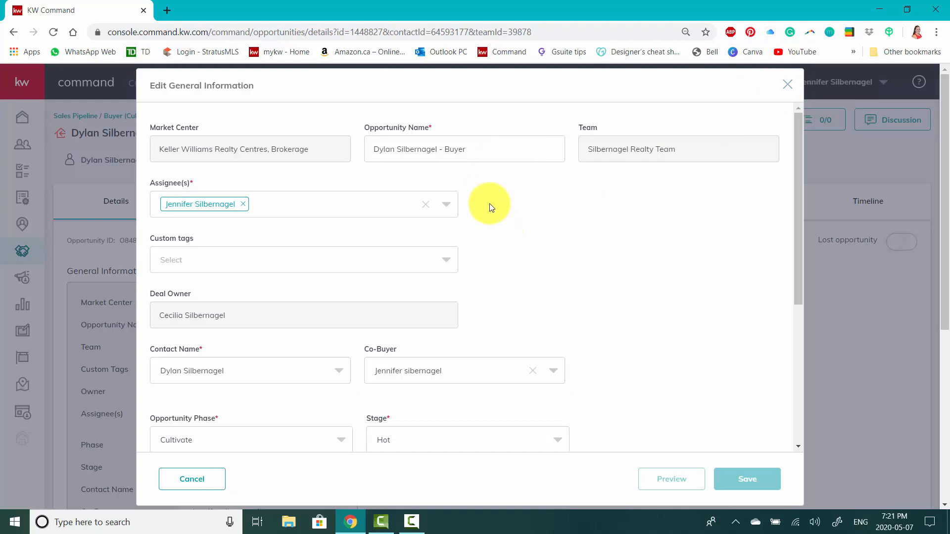
left_click(788, 85)
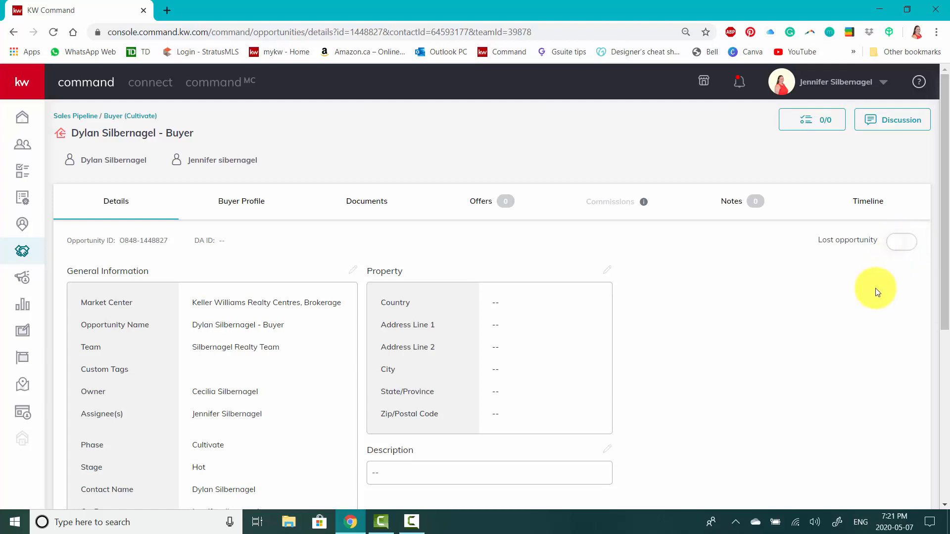
Add a checklist item "Follow up call 1 week" to the opportunity's Hot stage and assign it to the opportunity's assignee.
left_click(814, 127)
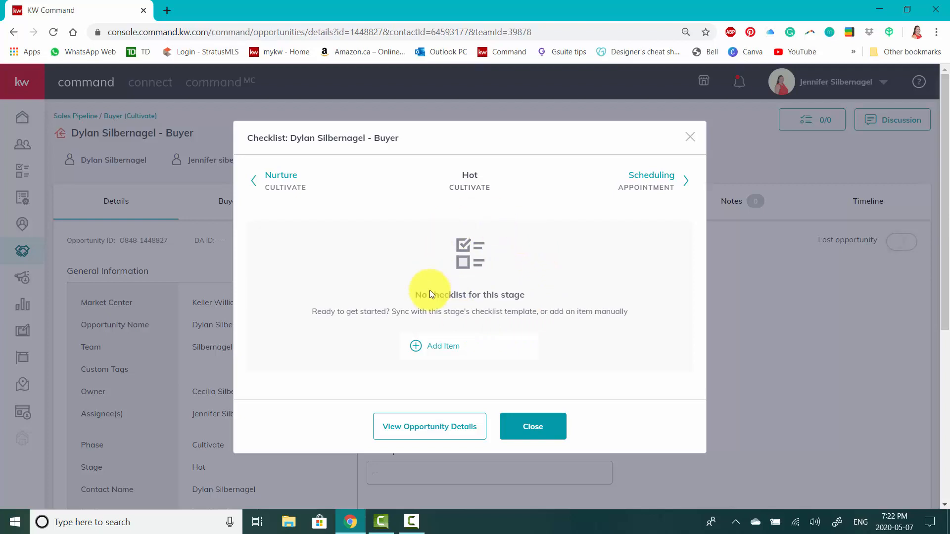
left_click(436, 348)
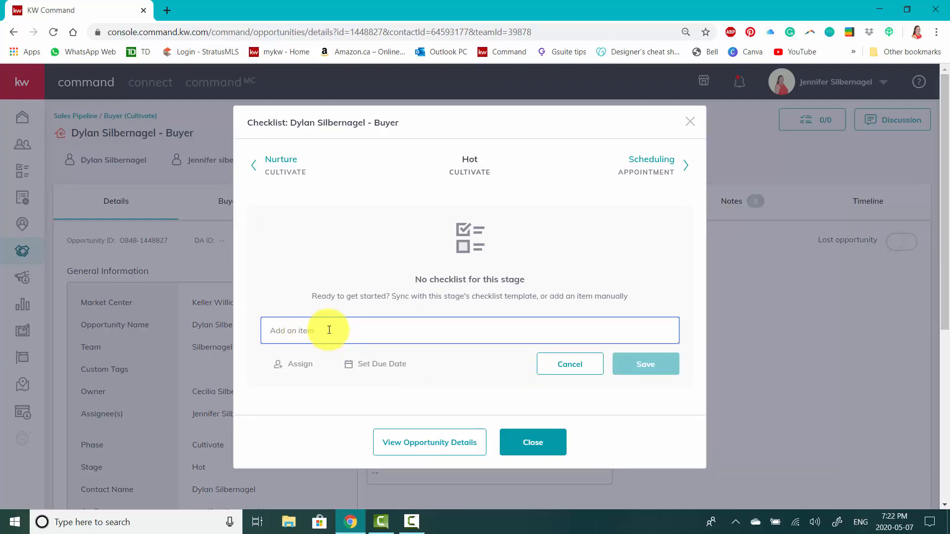
type("Folloe")
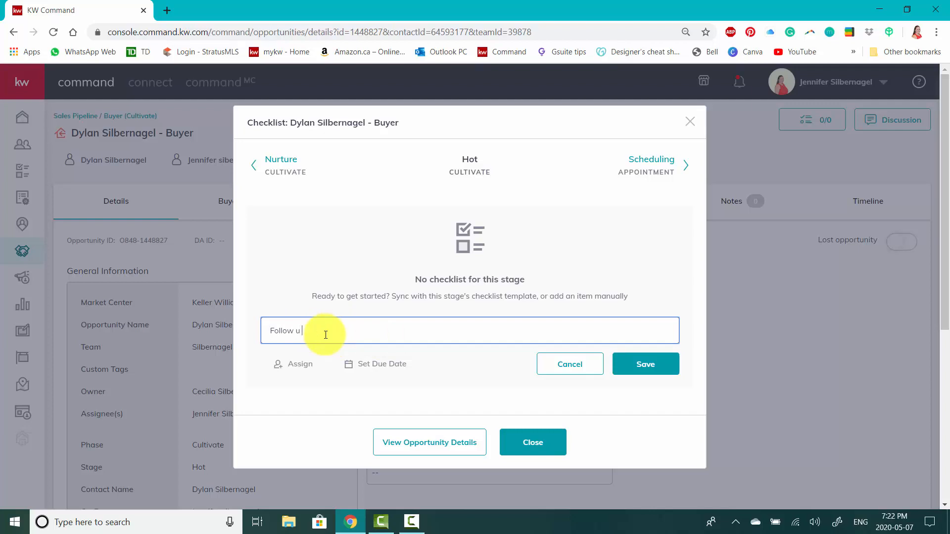
type(" up call 1 week")
left_click(297, 364)
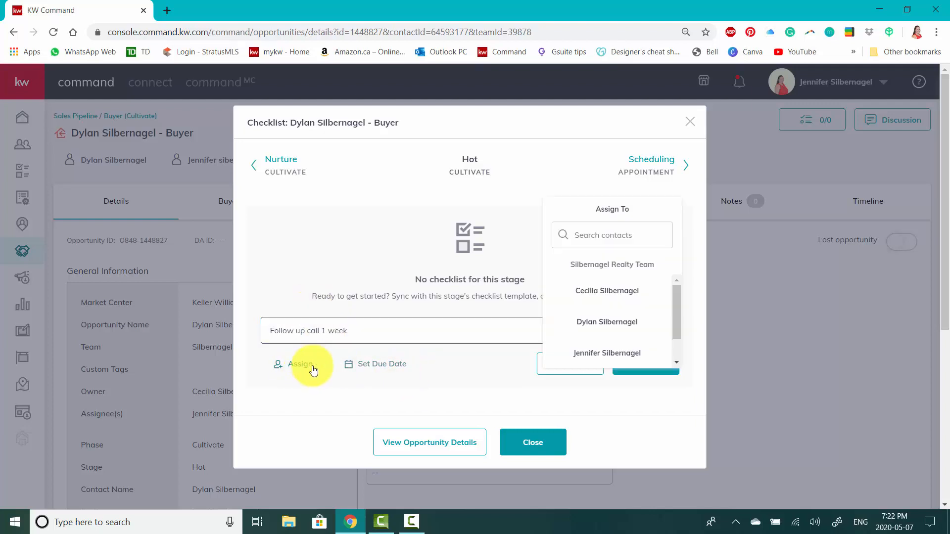
scroll(609, 330, "down", 1)
left_click(612, 325)
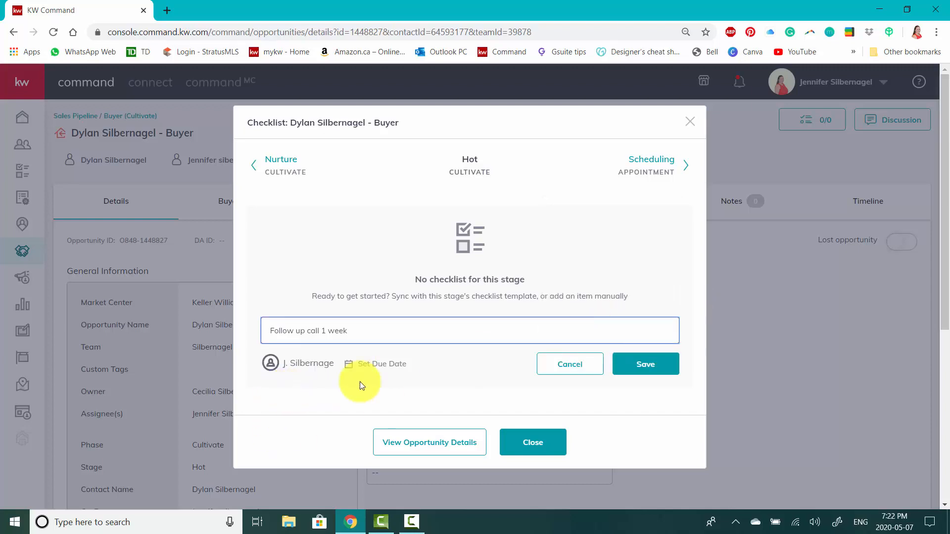
Set the checklist item's due date to May 11 at 9:22 AM and save the item.
left_click(377, 367)
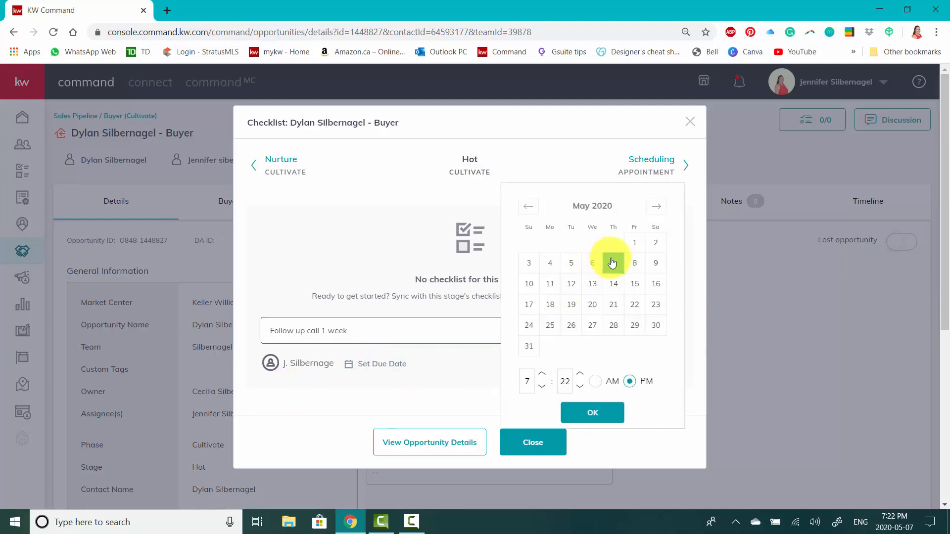
left_click(550, 284)
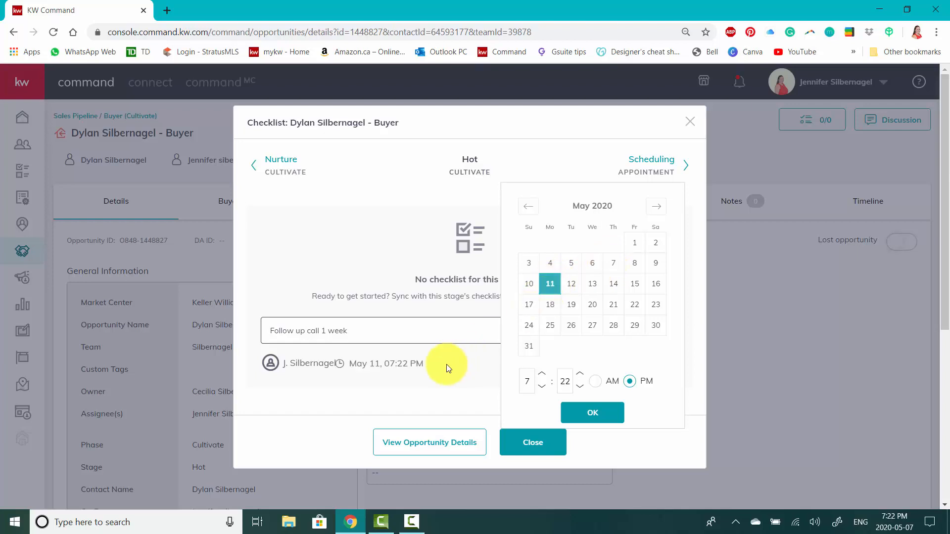
left_click(542, 374)
left_click(542, 373)
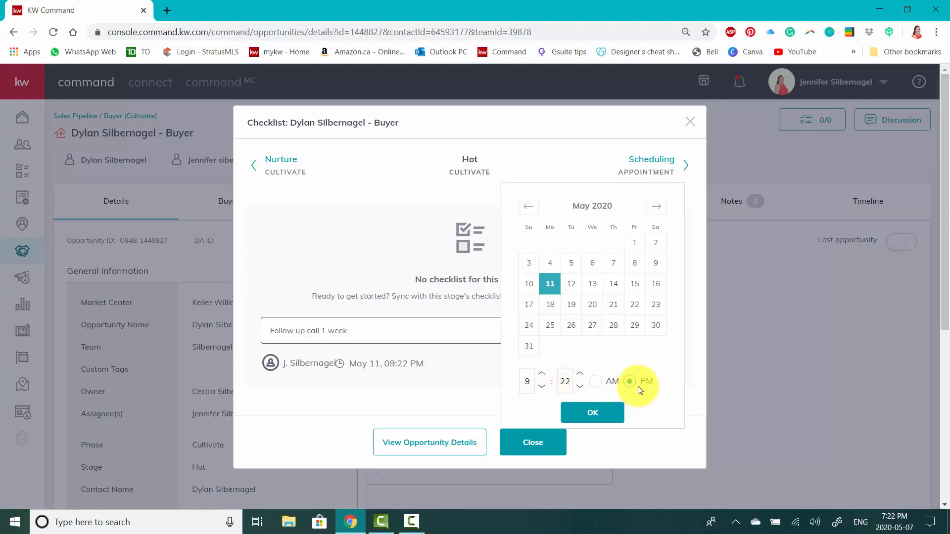
left_click(595, 380)
left_click(593, 414)
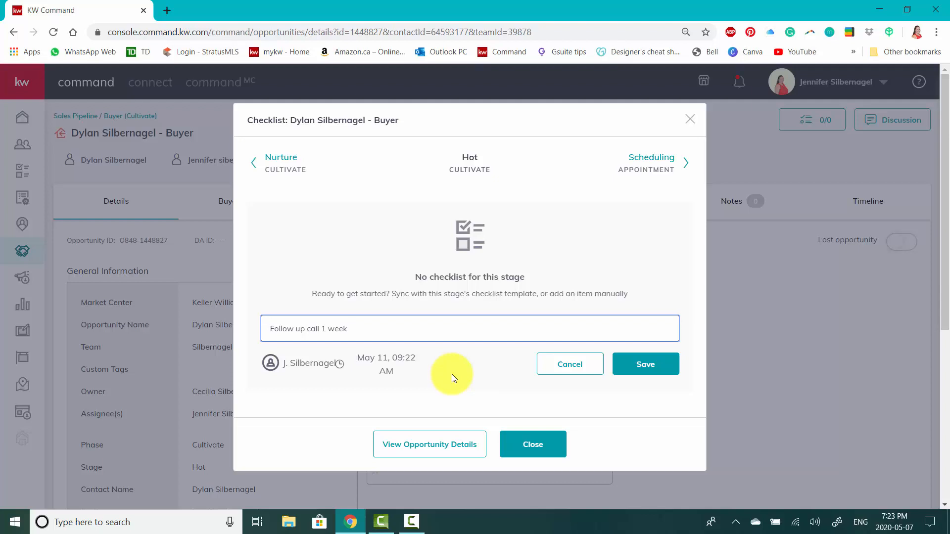
left_click(631, 364)
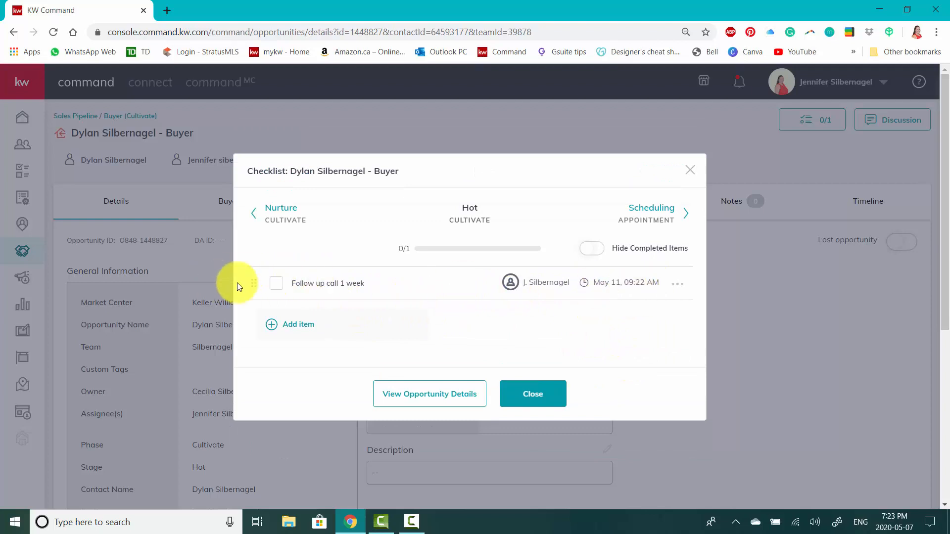
Mark the follow-up call item as completed and close the checklist.
left_click(277, 282)
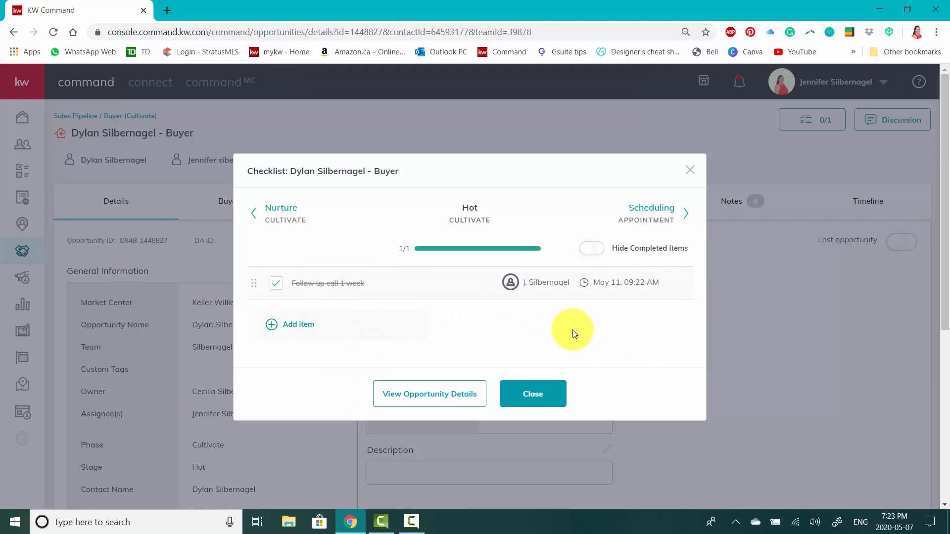
left_click(544, 398)
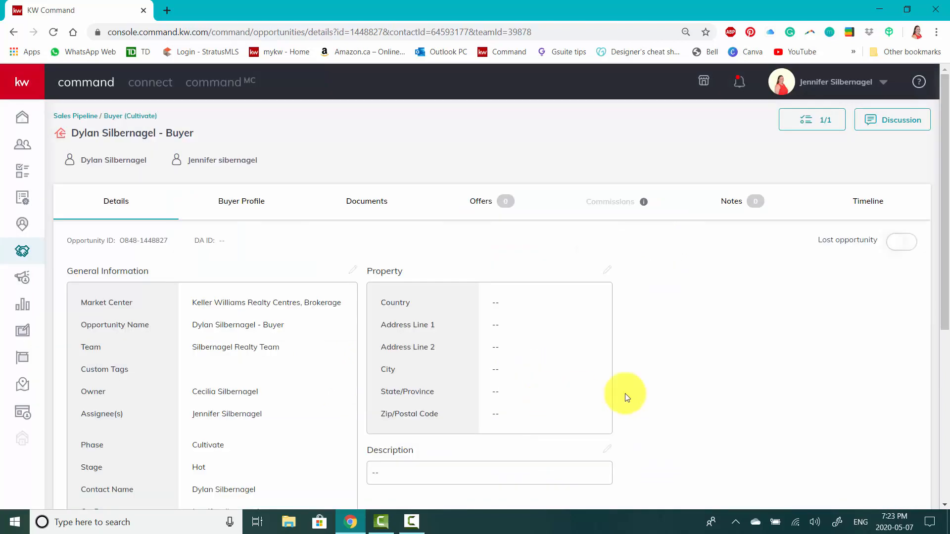
scroll(745, 341, "down", 6)
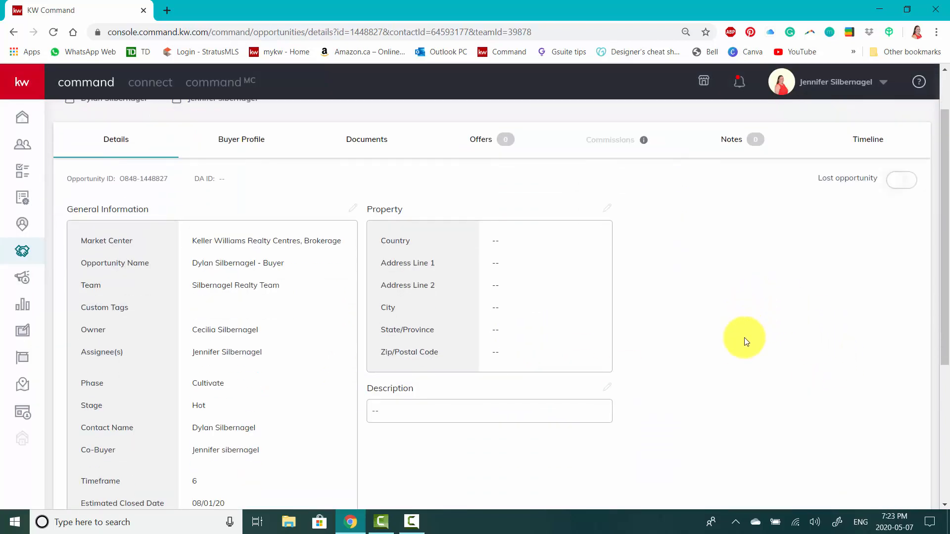
scroll(744, 337, "up", 6)
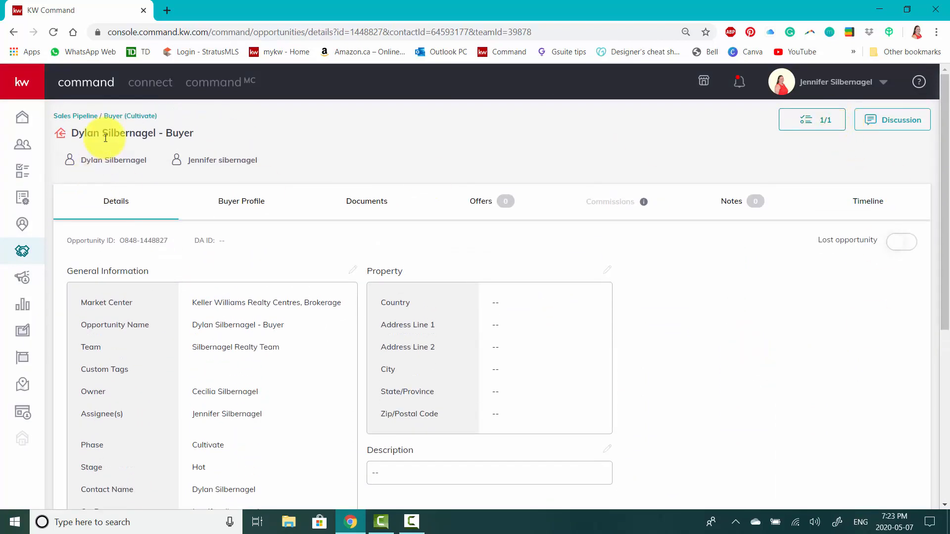
Return to the sales pipeline and open the Cultivate phase board for buyers.
left_click(82, 119)
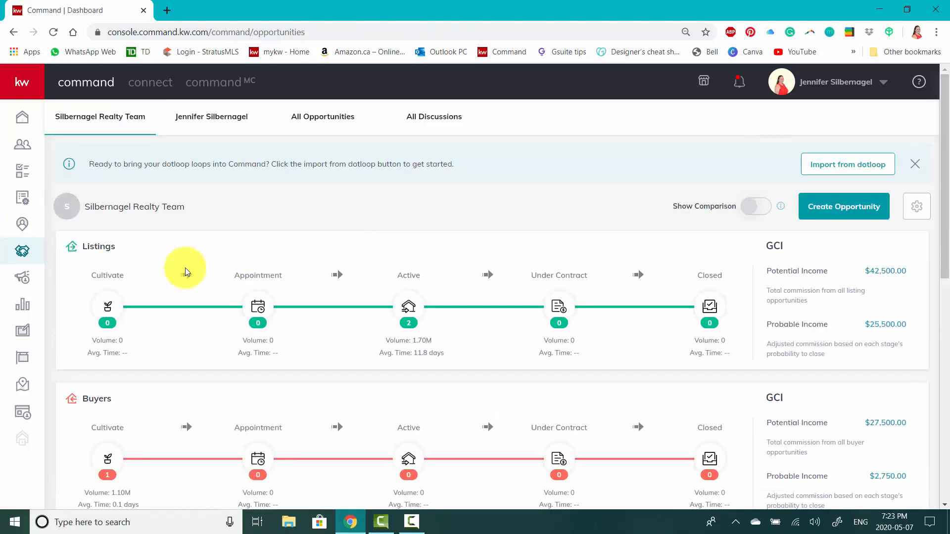
scroll(215, 249, "down", 4)
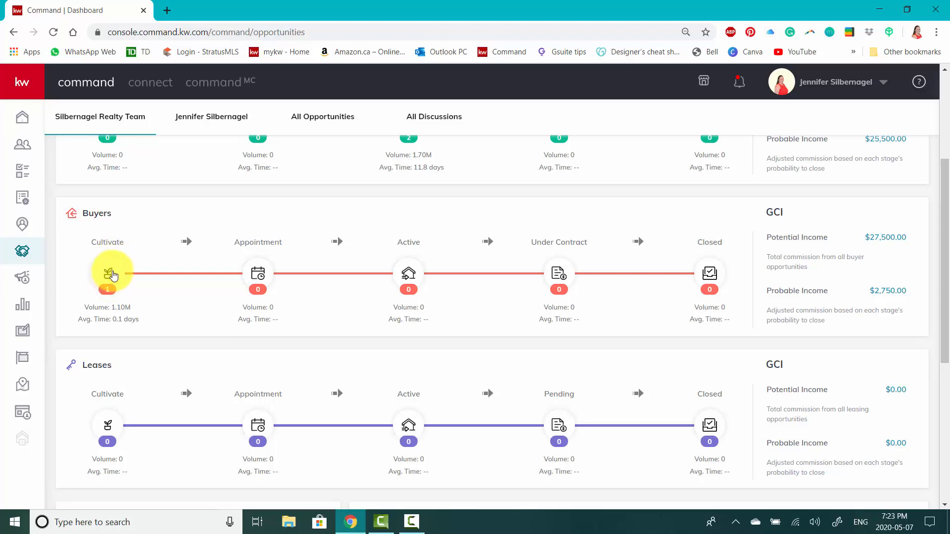
left_click(112, 274)
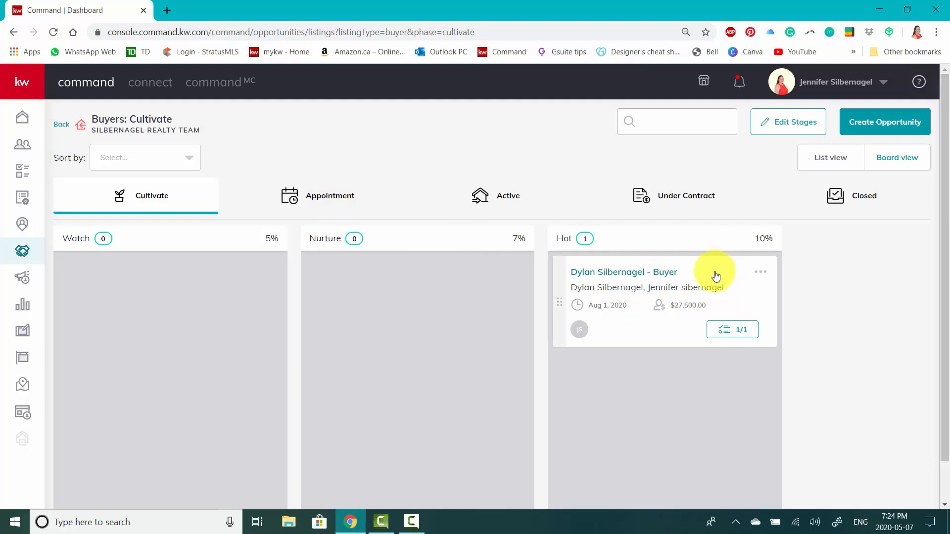
Move the opportunity card from Hot to the Appointment phase, and from Scheduling to Scheduled within that phase.
left_click_drag(716, 276, 346, 201)
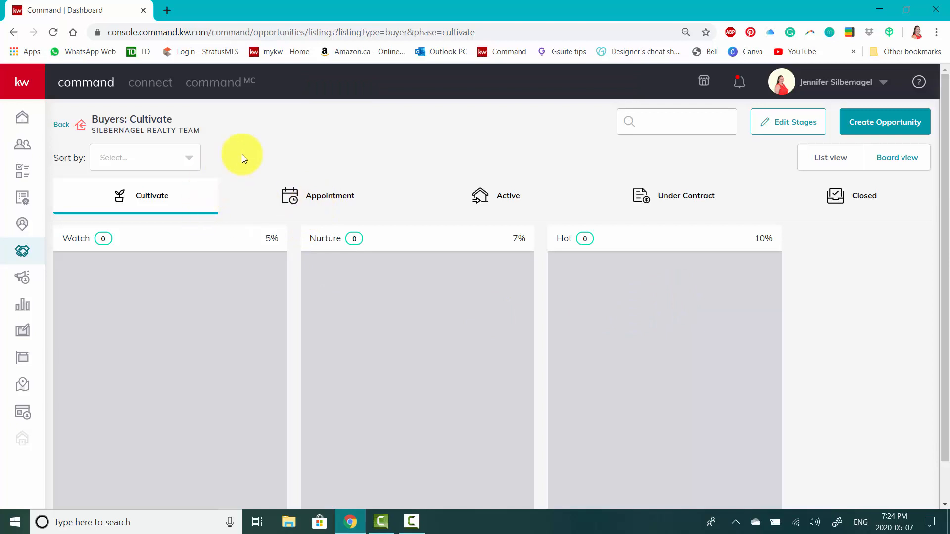
left_click(340, 198)
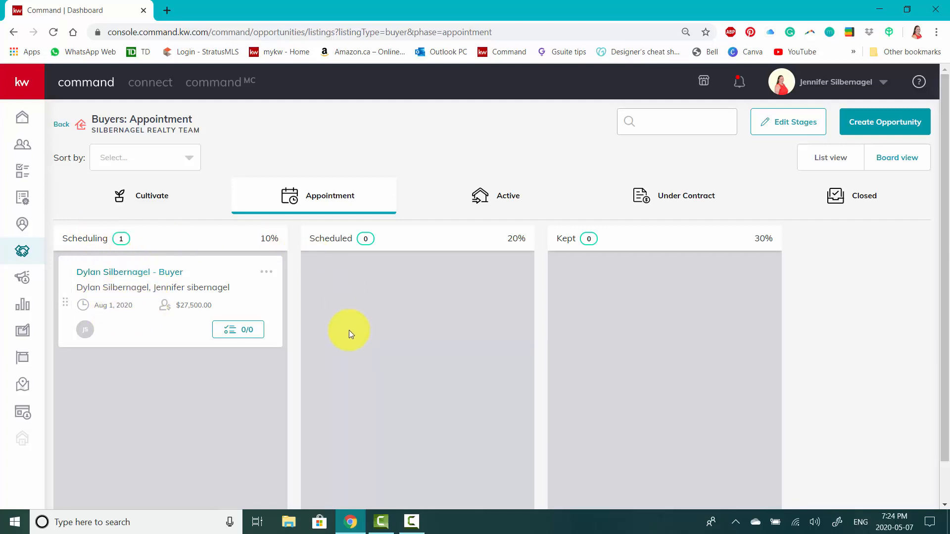
left_click_drag(207, 272, 410, 447)
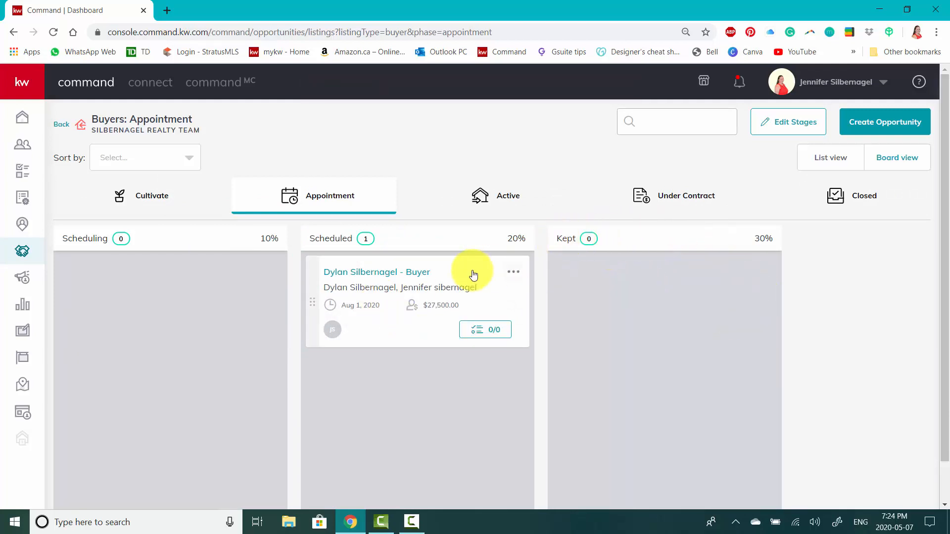
Move the opportunity card from Scheduled to Kept and on to the Active phase, and open the Active board.
left_click_drag(460, 266, 687, 280)
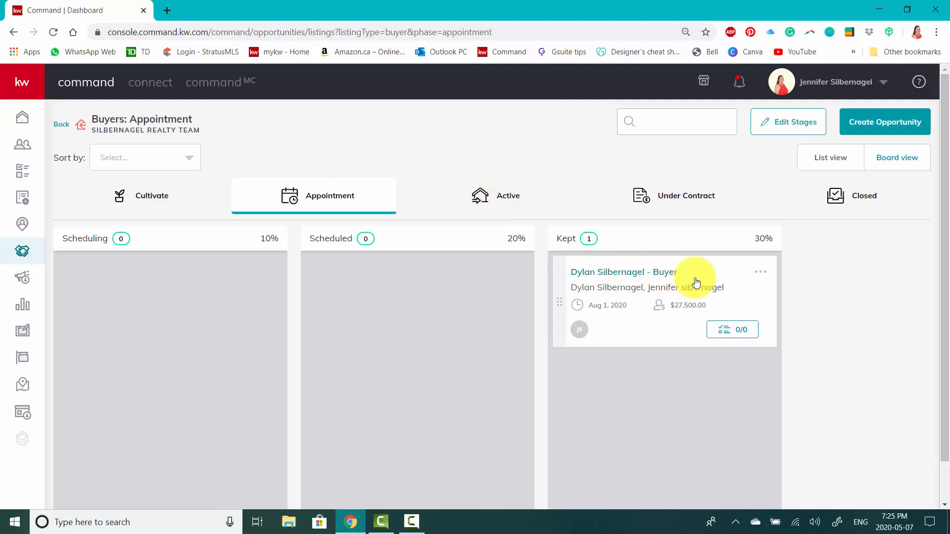
left_click_drag(618, 272, 507, 197)
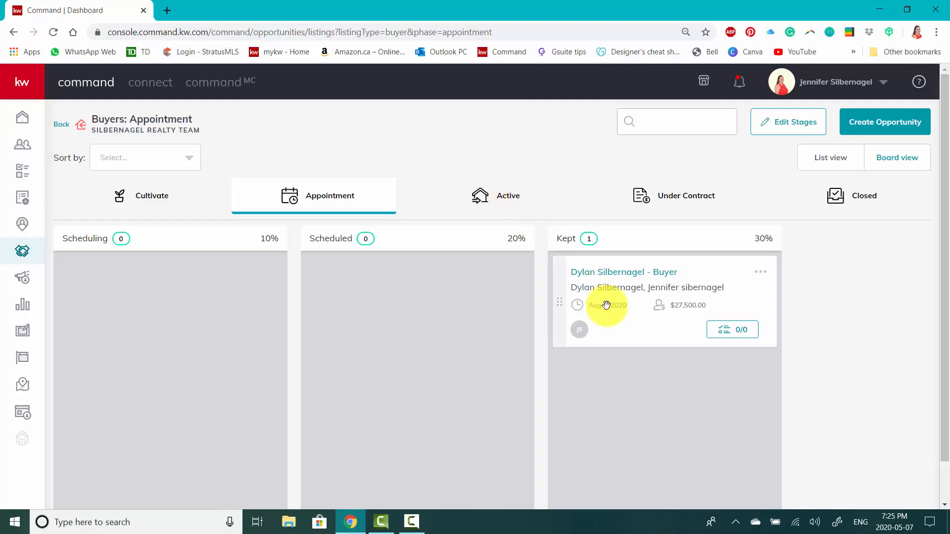
left_click_drag(655, 303, 494, 200)
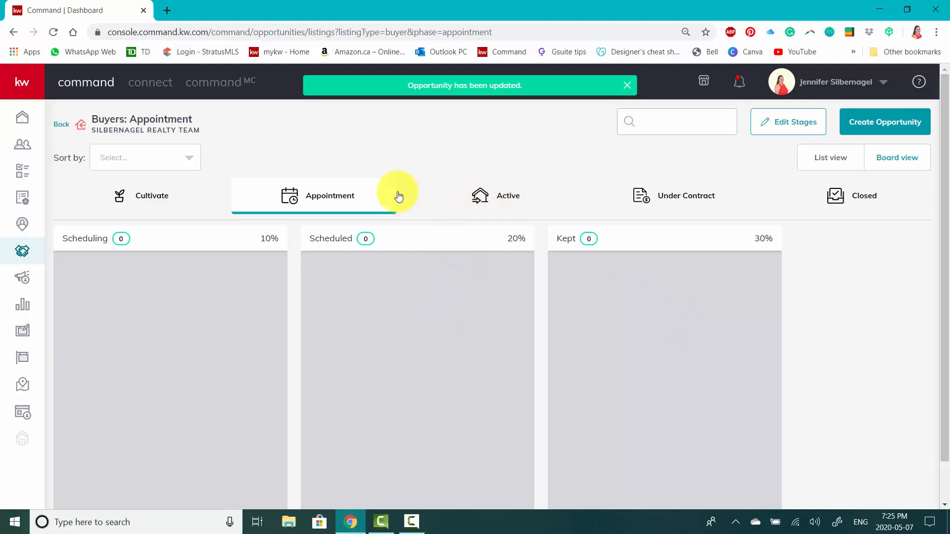
left_click(508, 197)
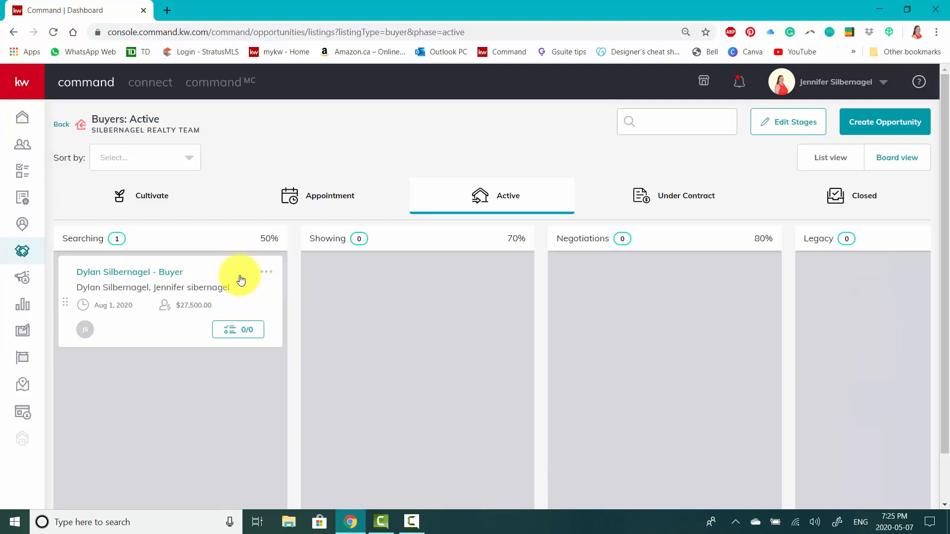
left_click_drag(217, 273, 134, 322)
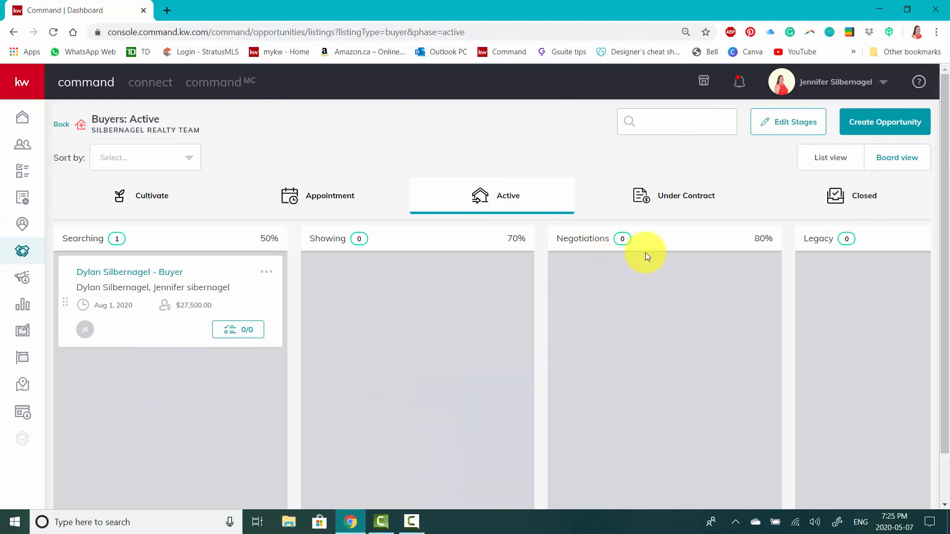
Open the stage editor for the buyers' Under Contract phase and delete the Escrow stage.
left_click(671, 197)
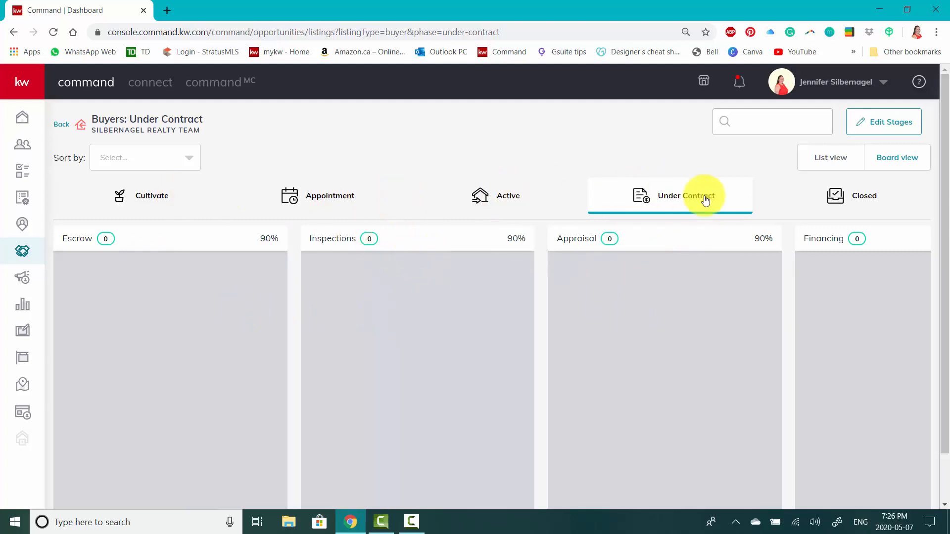
left_click(890, 128)
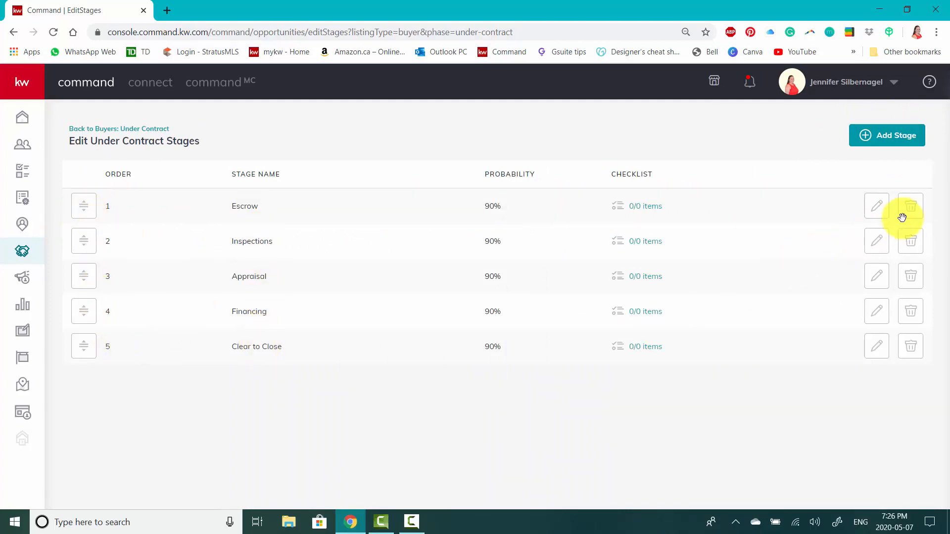
left_click(916, 211)
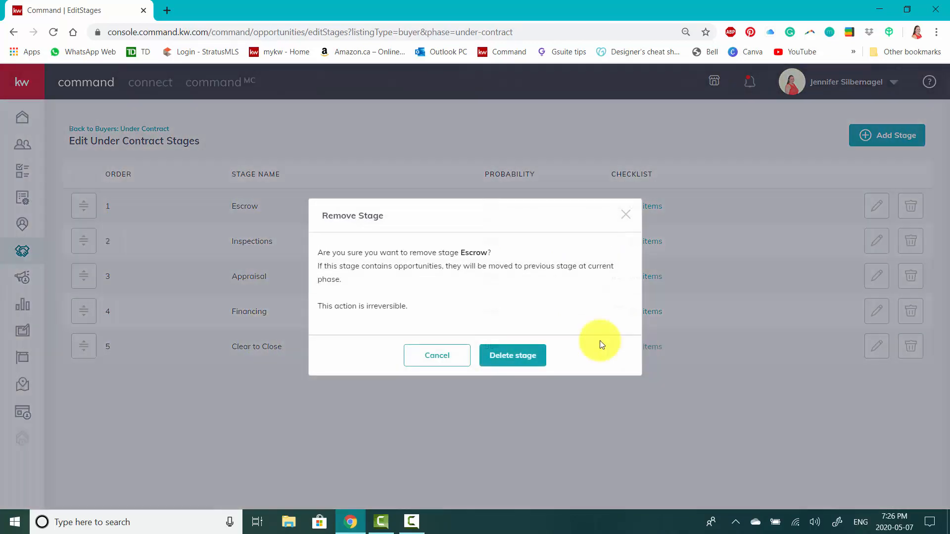
left_click(511, 363)
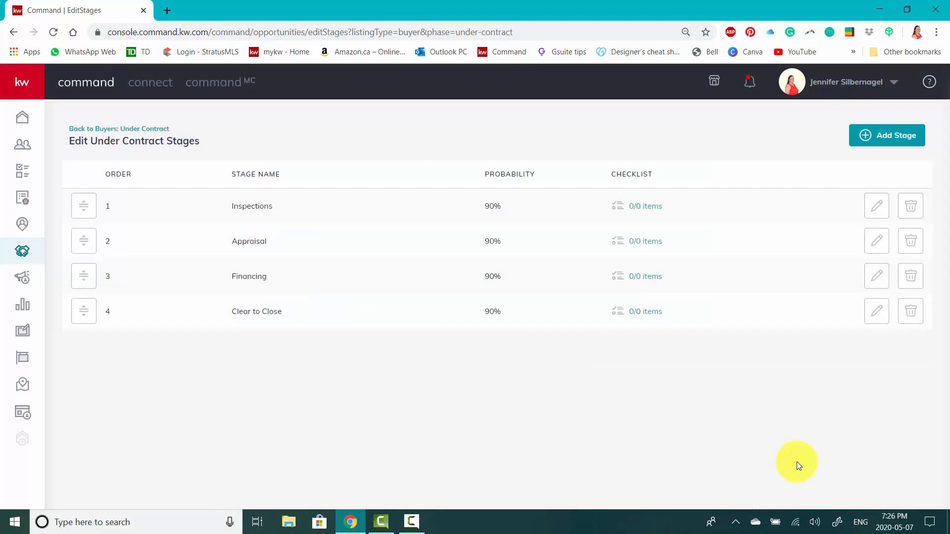
Rename the Inspections stage to Conditional Period, save it, and return to the Under Contract board.
left_click(885, 211)
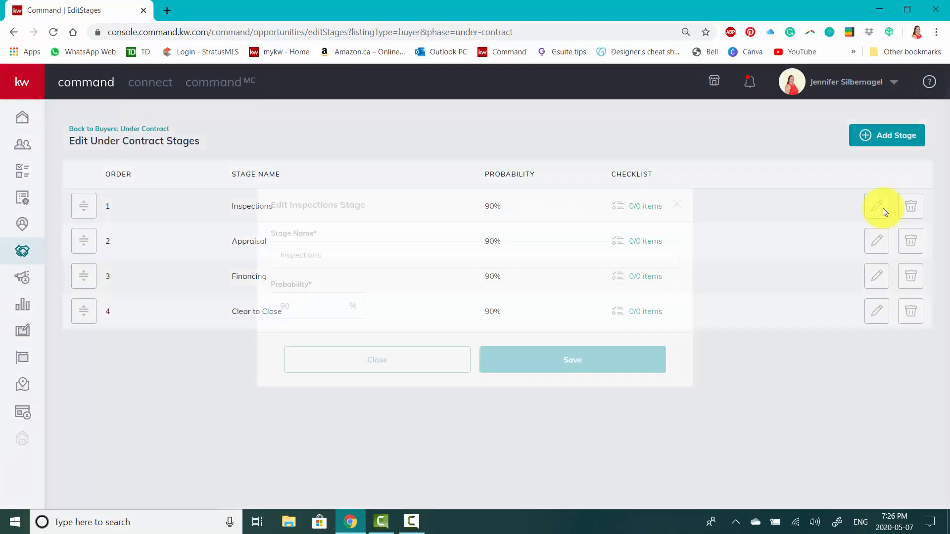
left_click_drag(354, 250, 235, 246)
type("Conditional")
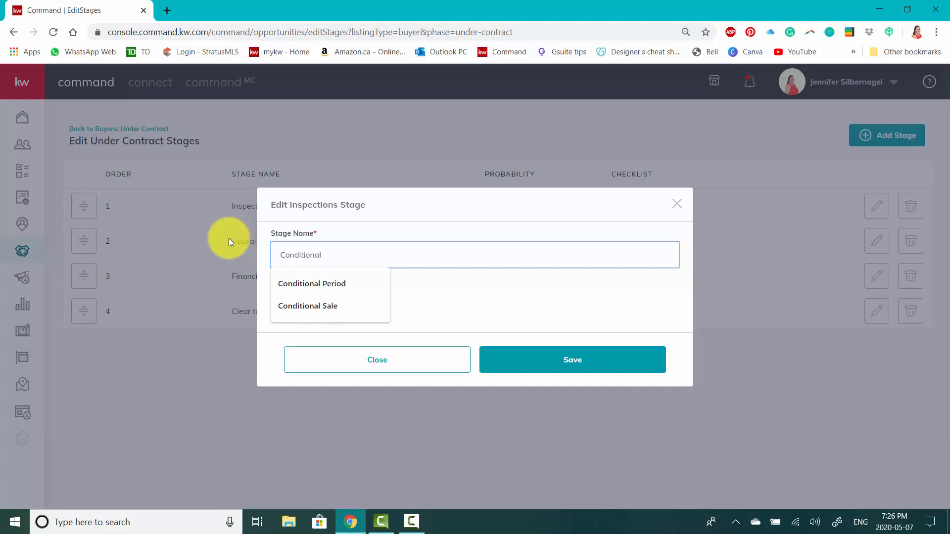
left_click(308, 282)
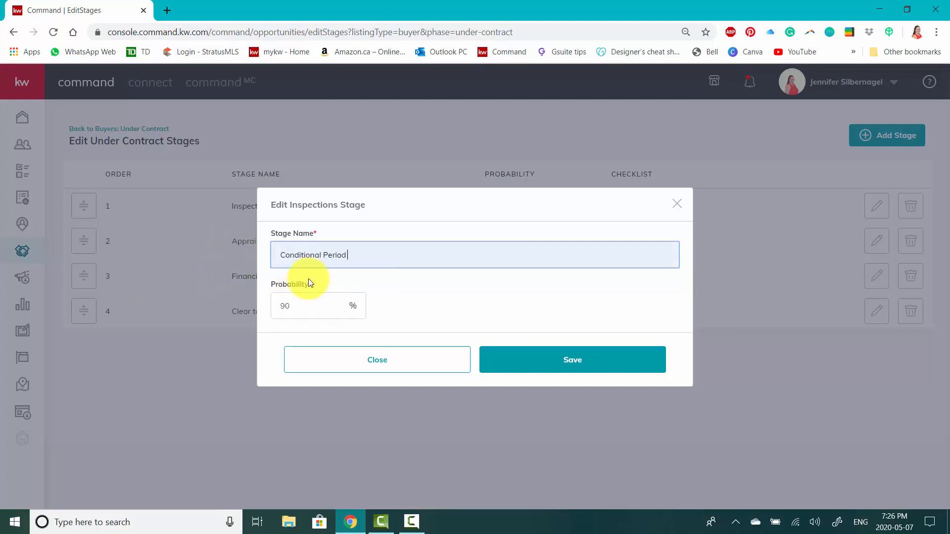
left_click(571, 365)
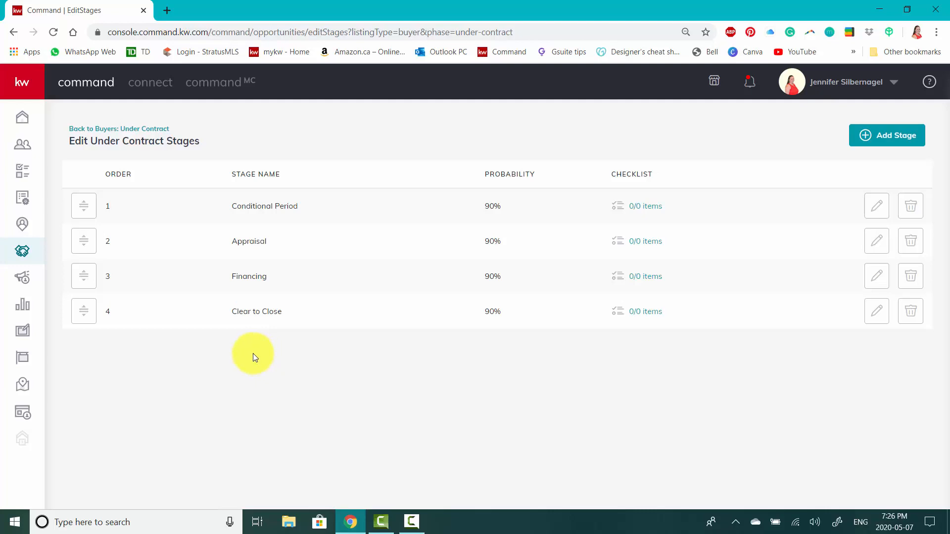
left_click(124, 130)
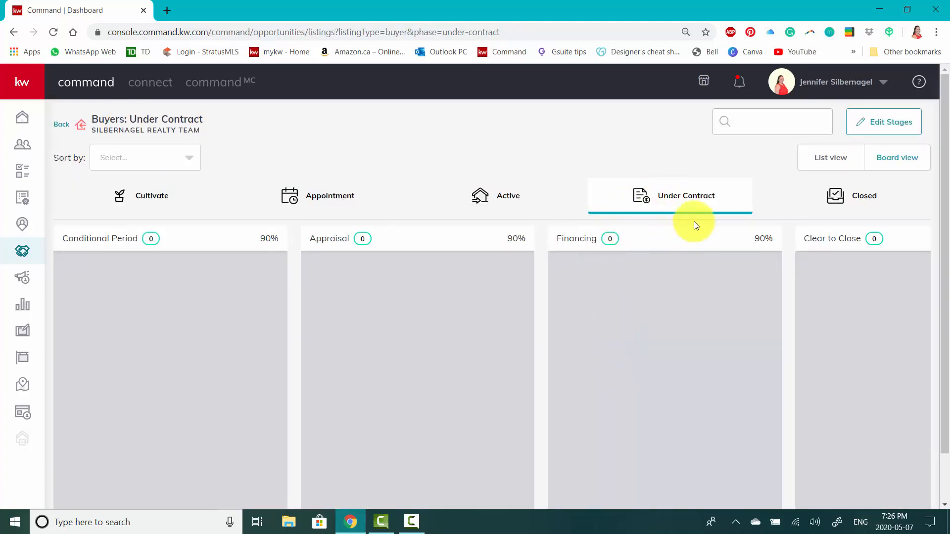
Check the Closed phase's stages, and return to the opportunities overview to examine the pipelines, GCI, ratio and activity sections.
left_click(866, 209)
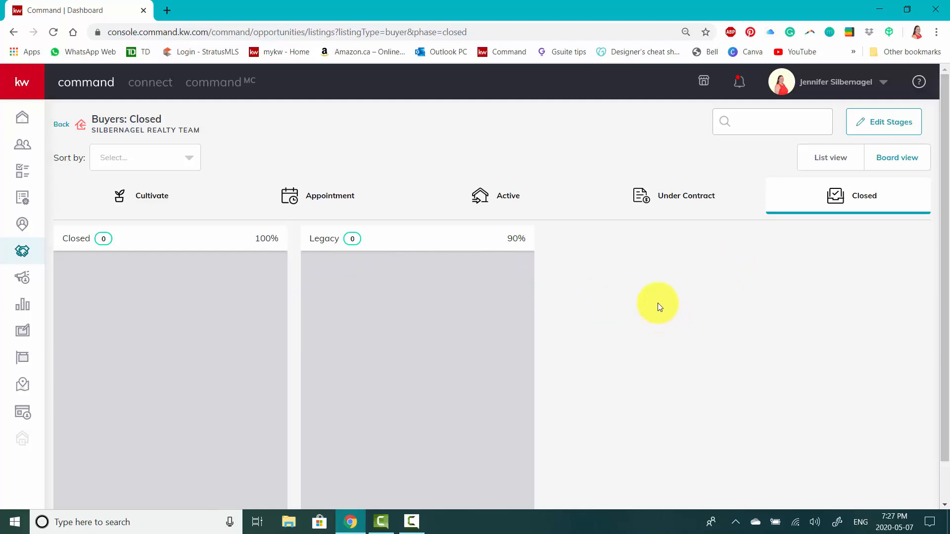
left_click(62, 124)
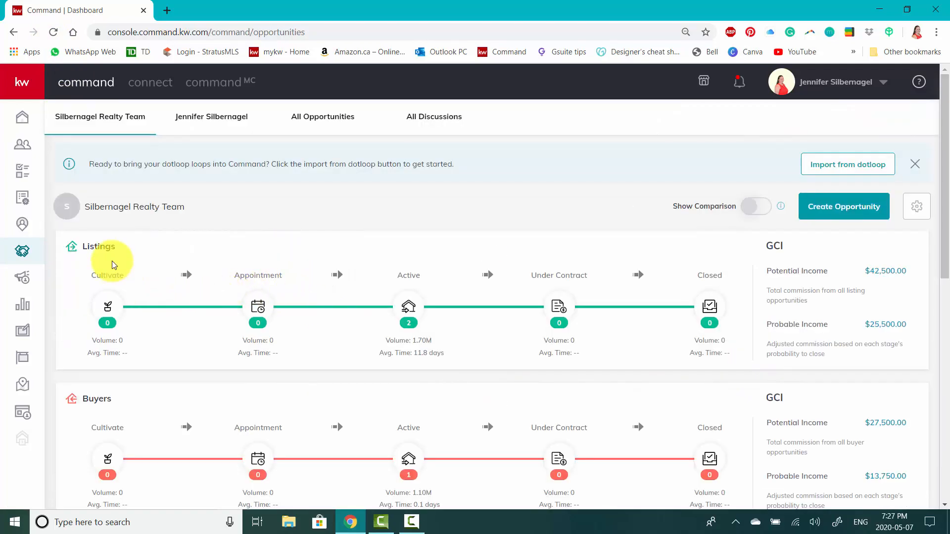
scroll(166, 282, "down", 1)
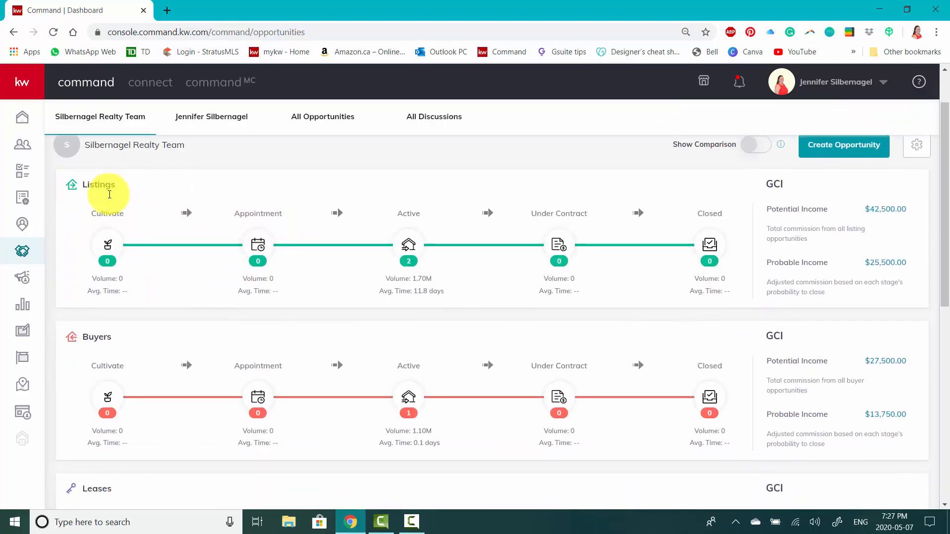
scroll(208, 334, "down", 1)
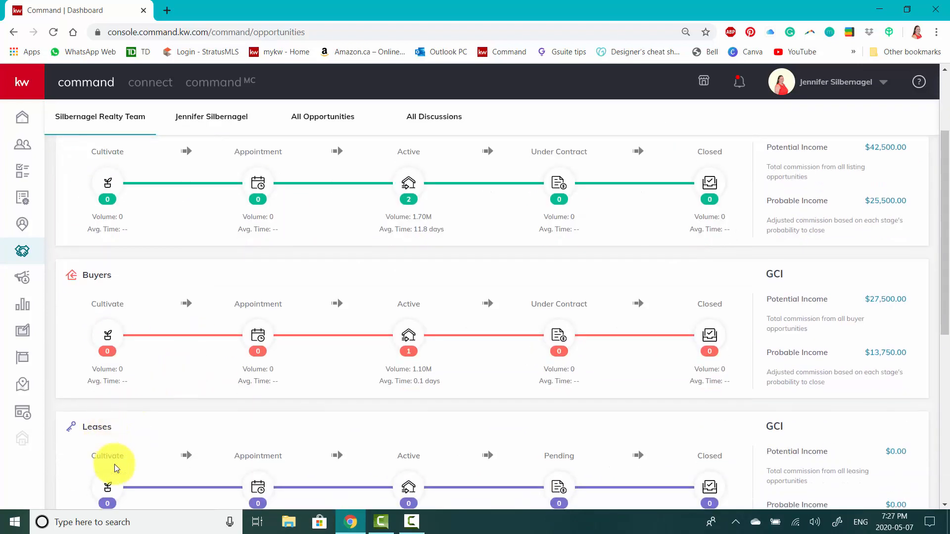
scroll(346, 330, "up", 1)
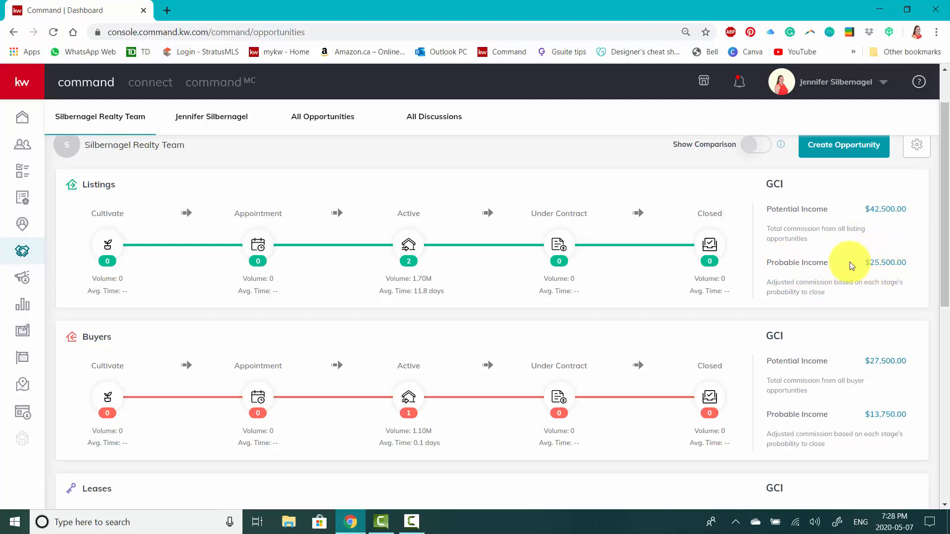
scroll(828, 258, "down", 1)
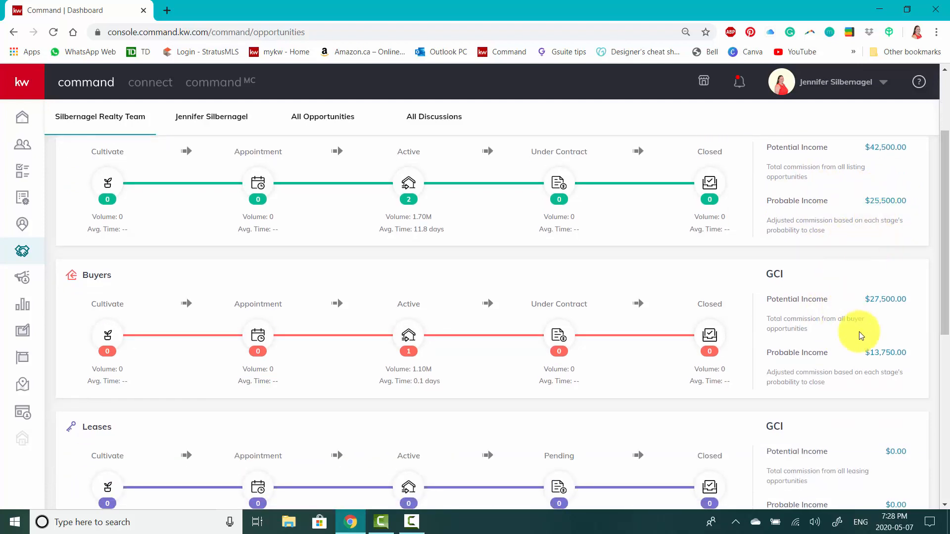
scroll(859, 332, "down", 4)
scroll(831, 307, "down", 2)
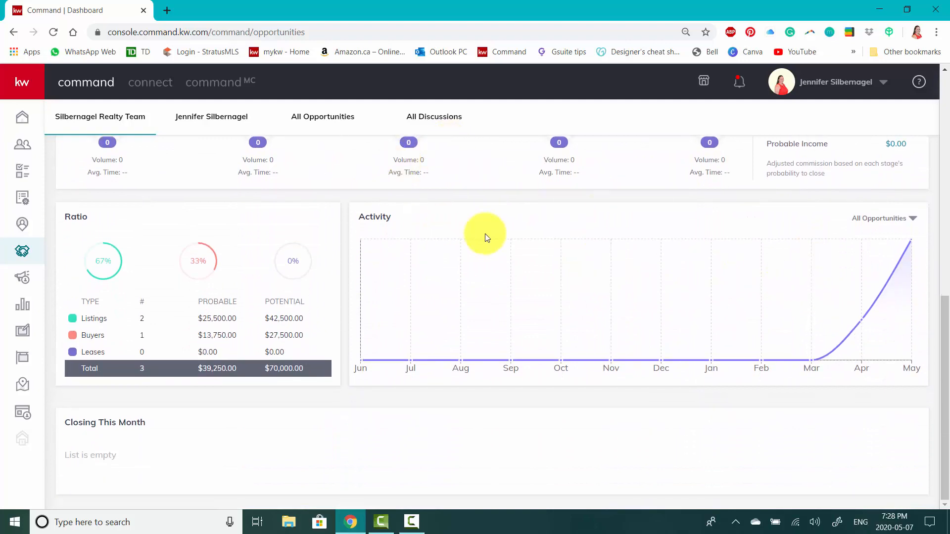
scroll(485, 234, "up", 5)
scroll(493, 226, "up", 3)
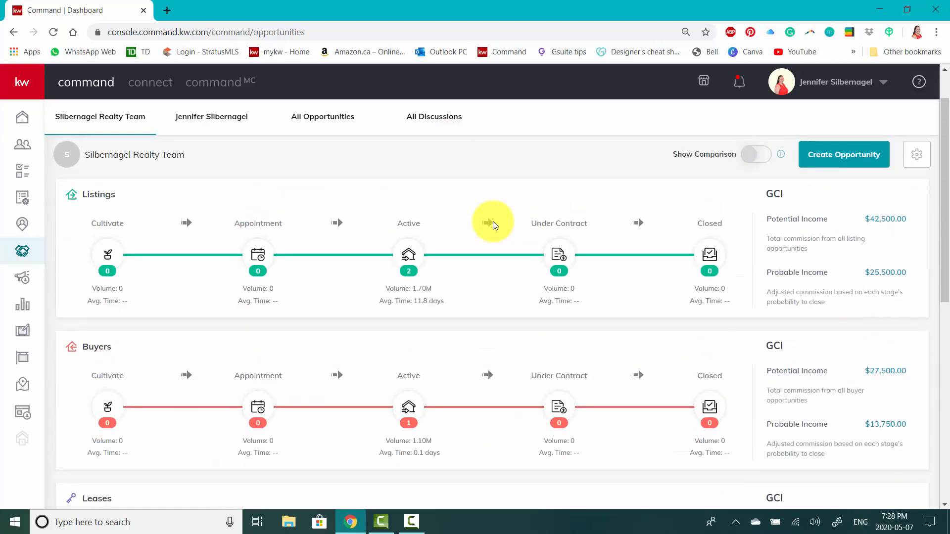